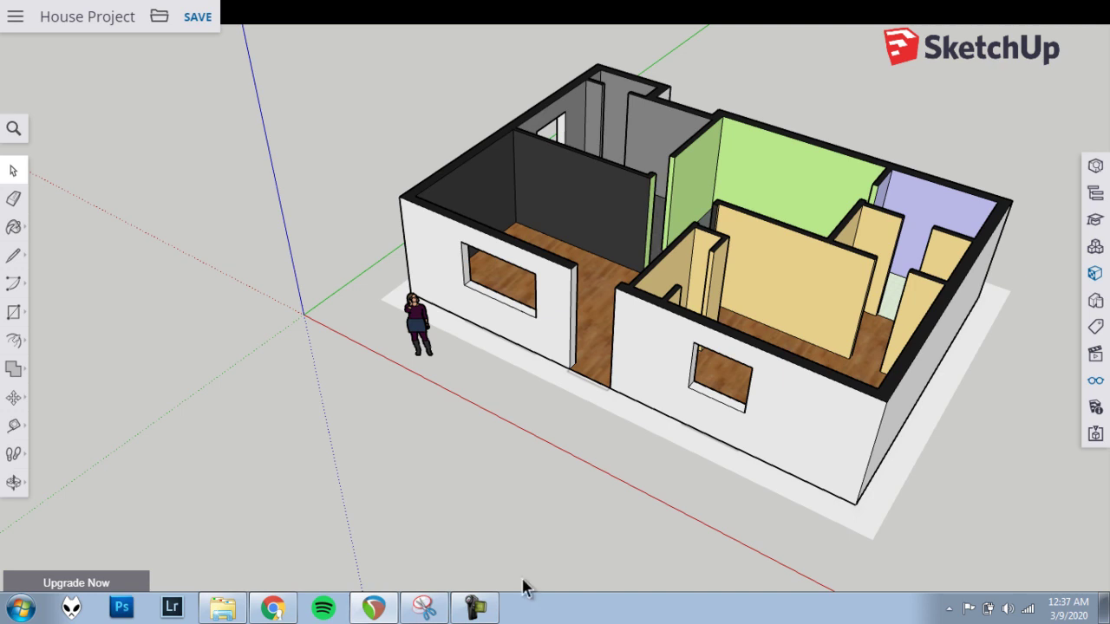
# Orbit, zoom and pan the House Project view in on the front wall's rectangular window opening.
pyautogui.moveTo(597, 396); pyautogui.dragTo(620, 408, button='middle')
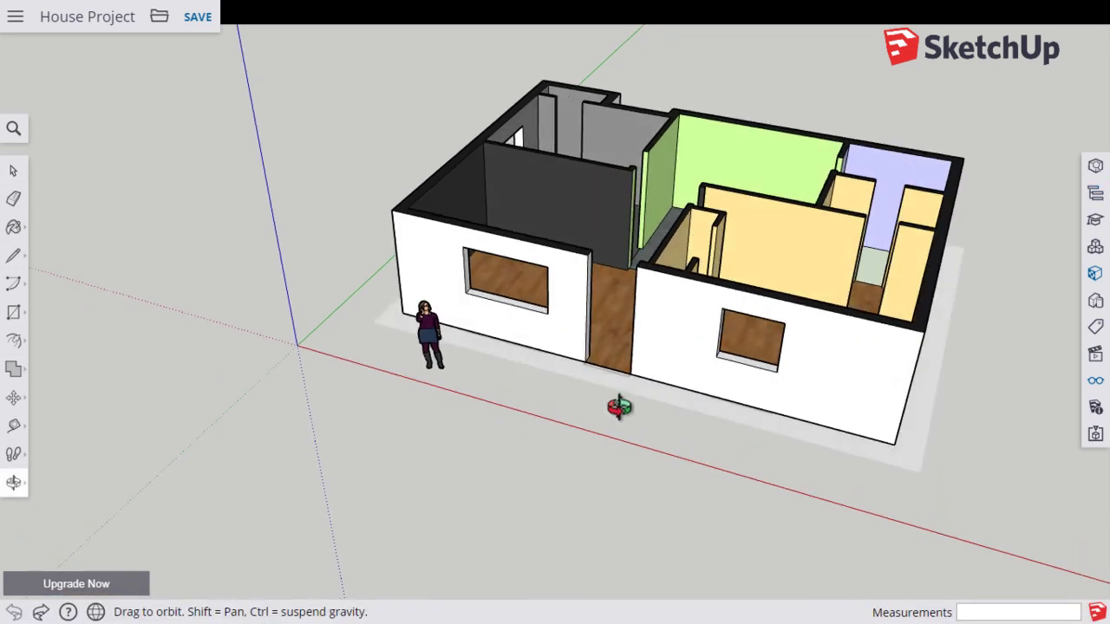
pyautogui.scroll(5, 751, 347)
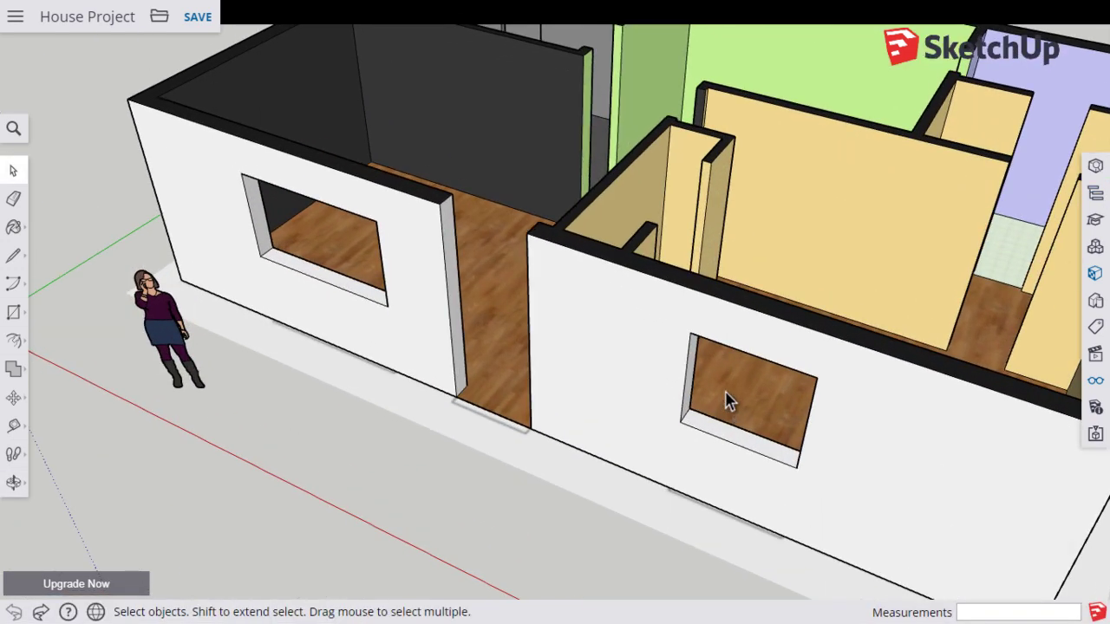
pyautogui.moveTo(540, 329); pyautogui.dragTo(696, 323, button='middle')
pyautogui.scroll(4, 685, 299)
pyautogui.keyDown('shift'); pyautogui.moveTo(561, 258); pyautogui.dragTo(567, 325, button='middle'); pyautogui.keyUp('shift')
pyautogui.scroll(2, 637, 372)
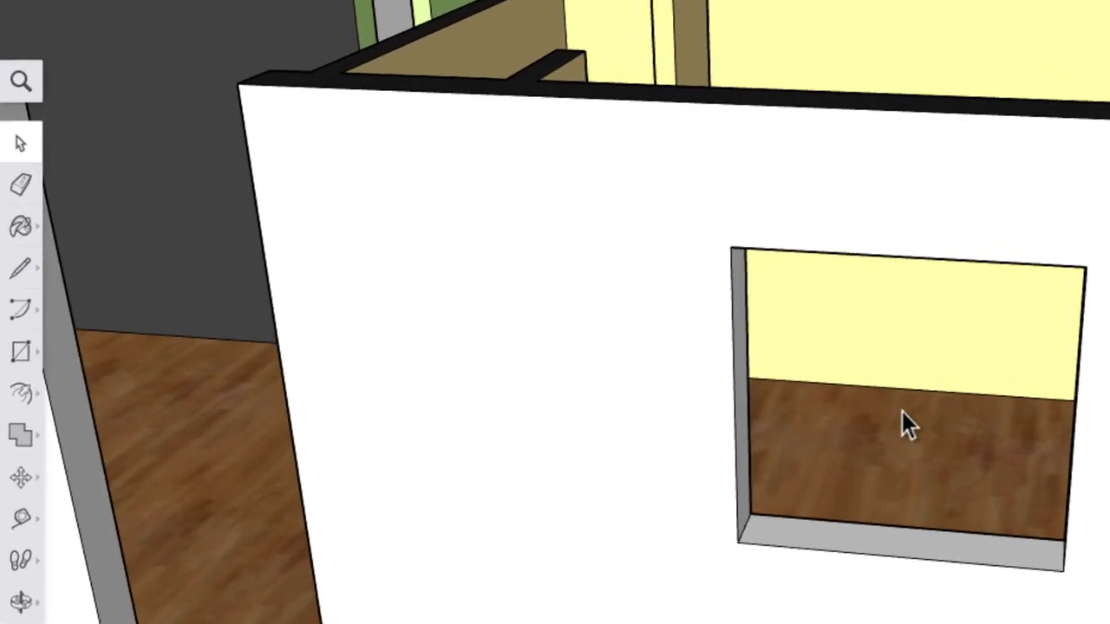
# Draw a bottom-left to top-right diagonal to fill the opening with a face, then erase the diagonal.
pyautogui.click(28, 284)
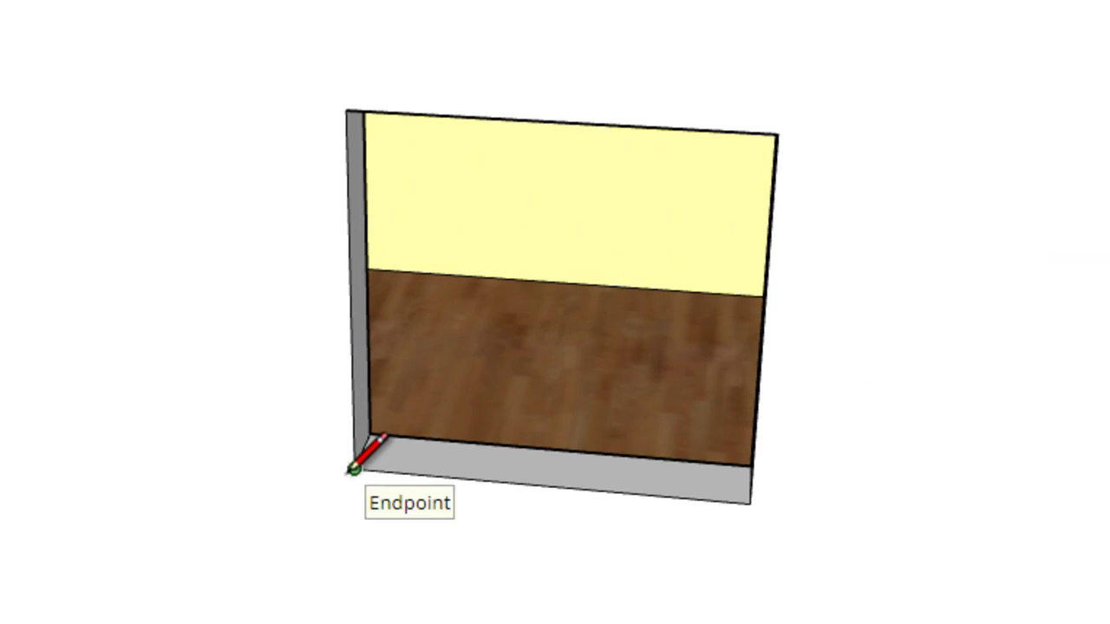
pyautogui.click(353, 469)
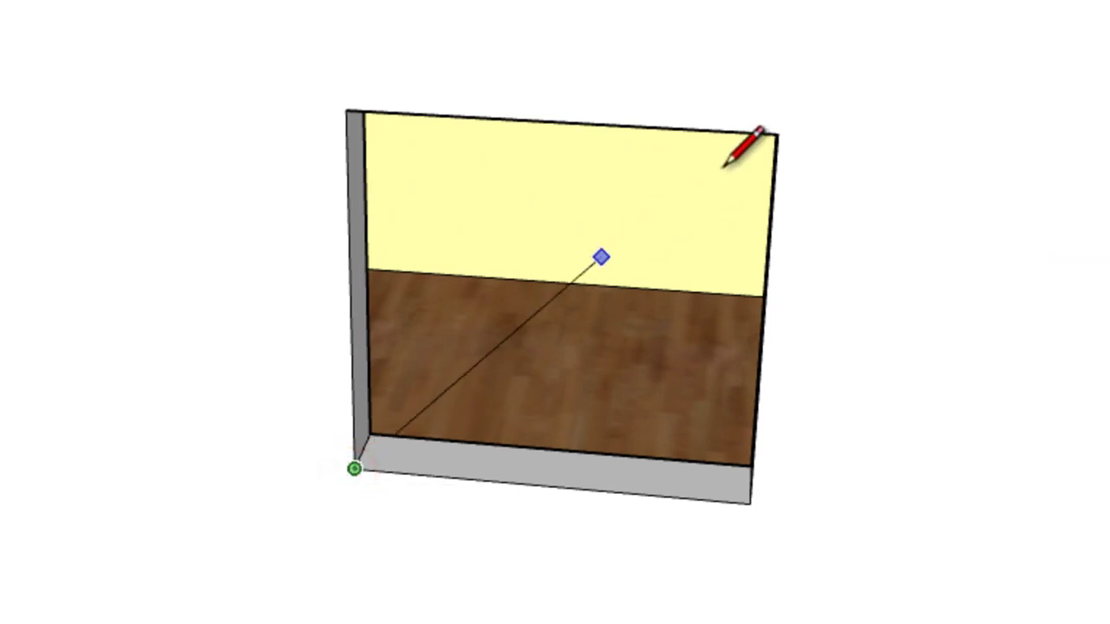
pyautogui.click(777, 133)
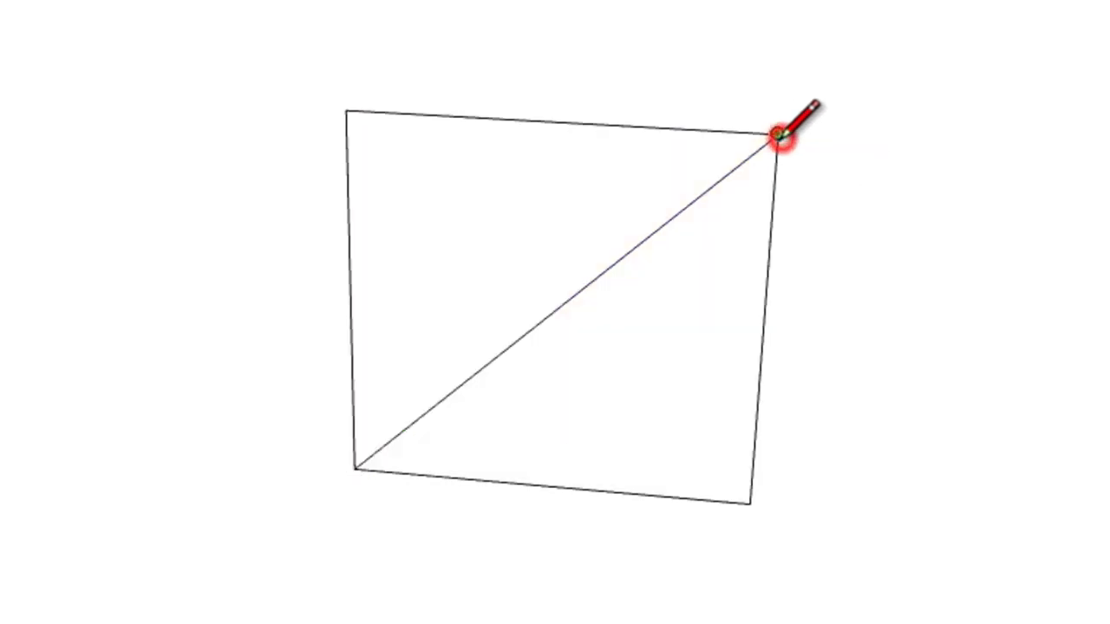
pyautogui.scroll(3, 660, 320)
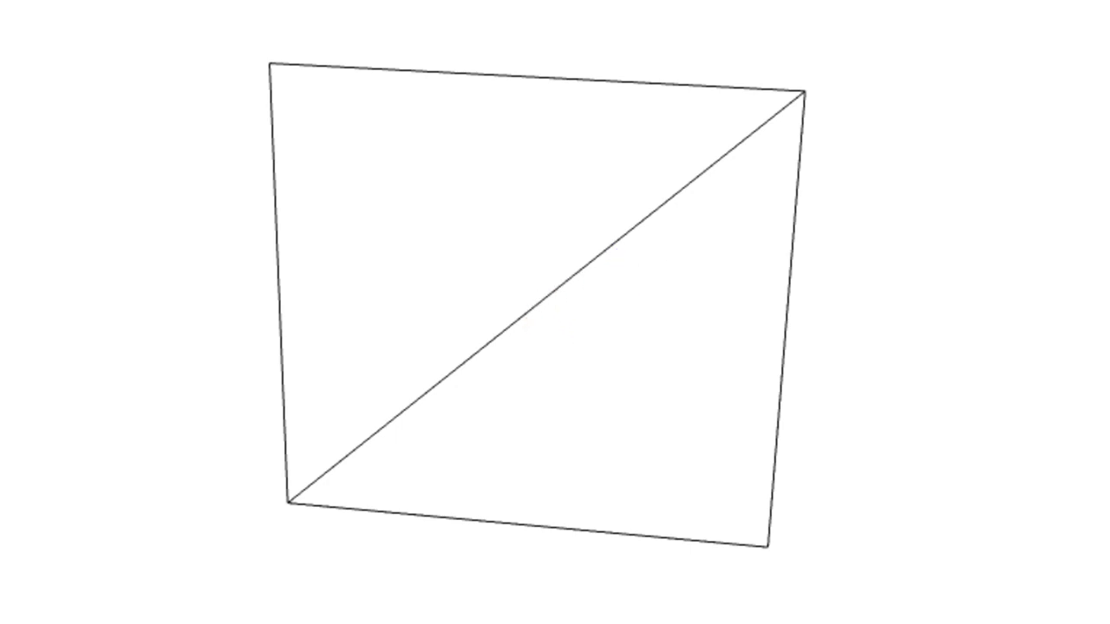
pyautogui.press('e')
pyautogui.moveTo(618, 242); pyautogui.dragTo(619, 246)
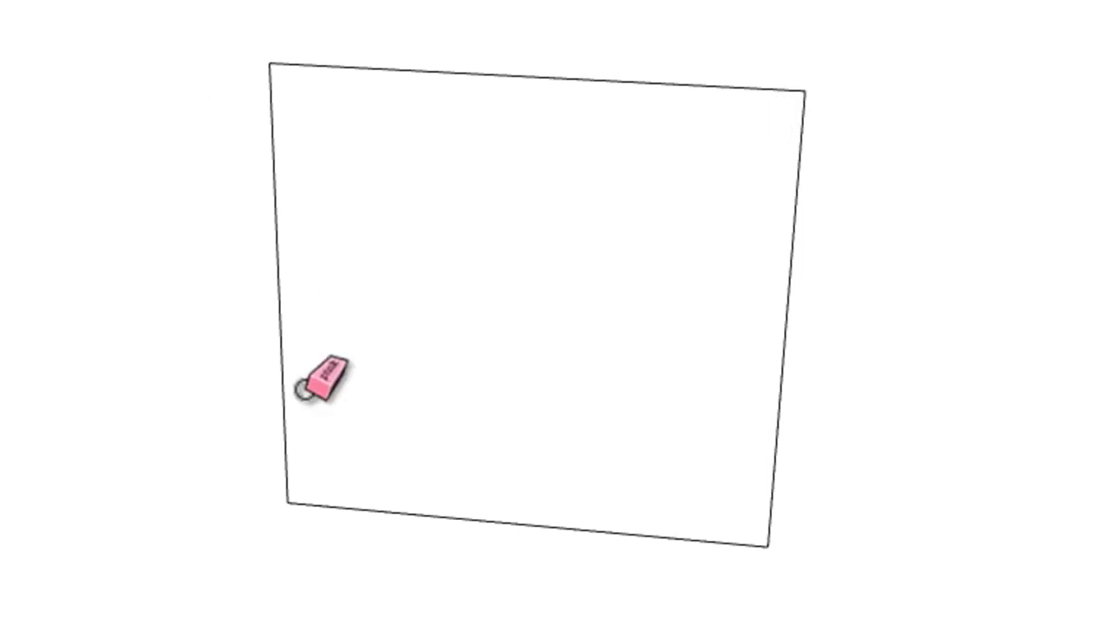
# Orbit slightly and bring up the Push/Pull flyout containing the Offset tool.
pyautogui.moveTo(451, 302); pyautogui.dragTo(490, 314, button='middle')
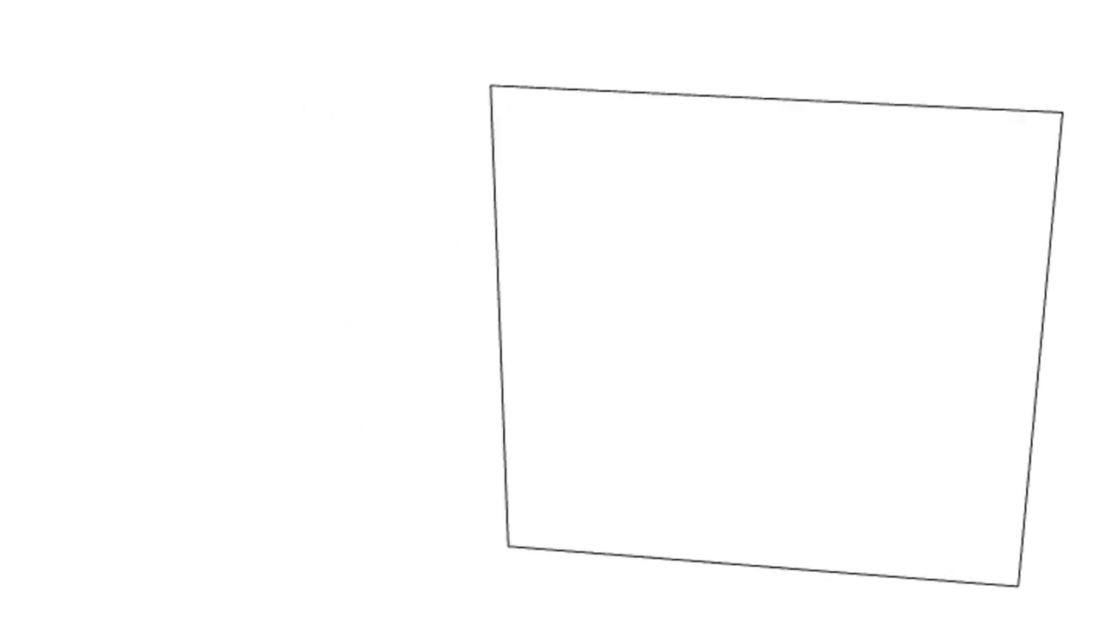
pyautogui.click(34, 327)
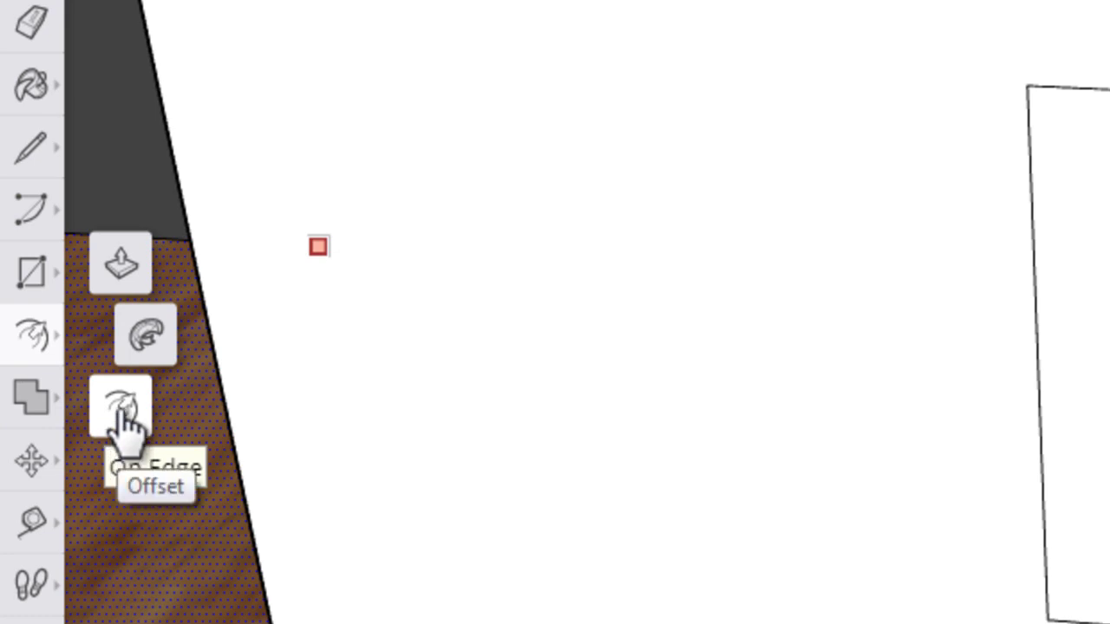
# Offset the window square's edges 3 inches inward to create the frame border.
pyautogui.click(122, 408)
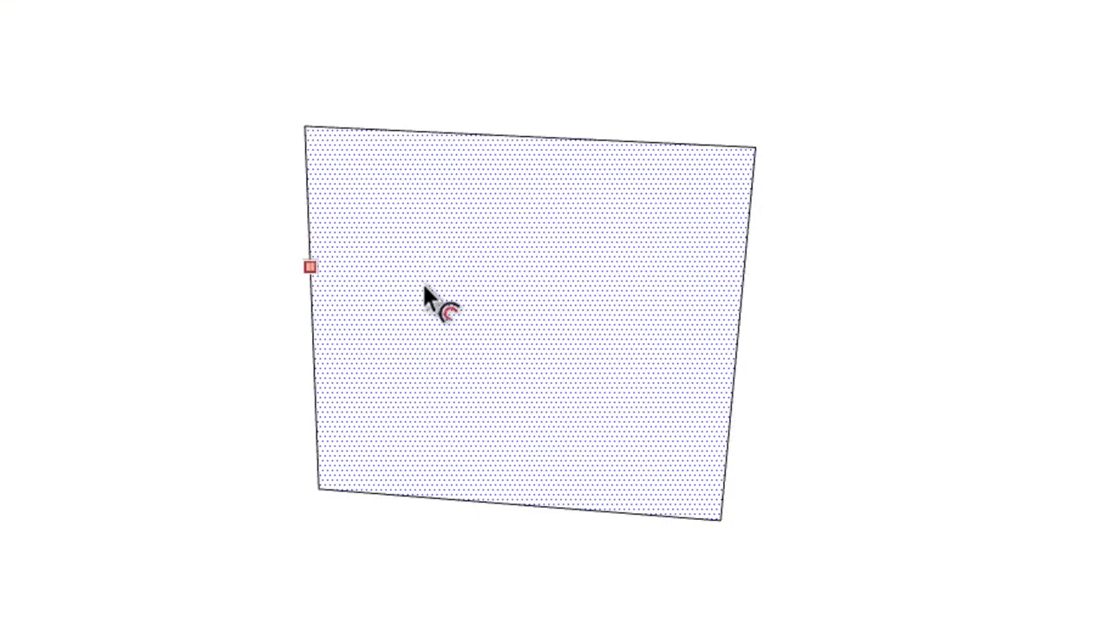
pyautogui.click(380, 230)
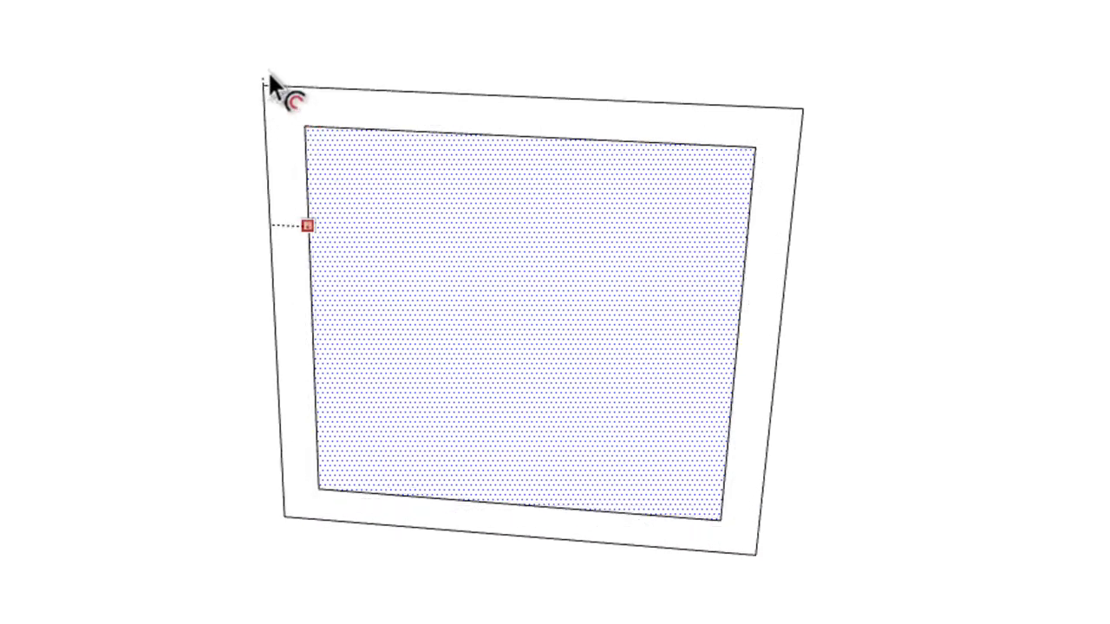
pyautogui.click(268, 73)
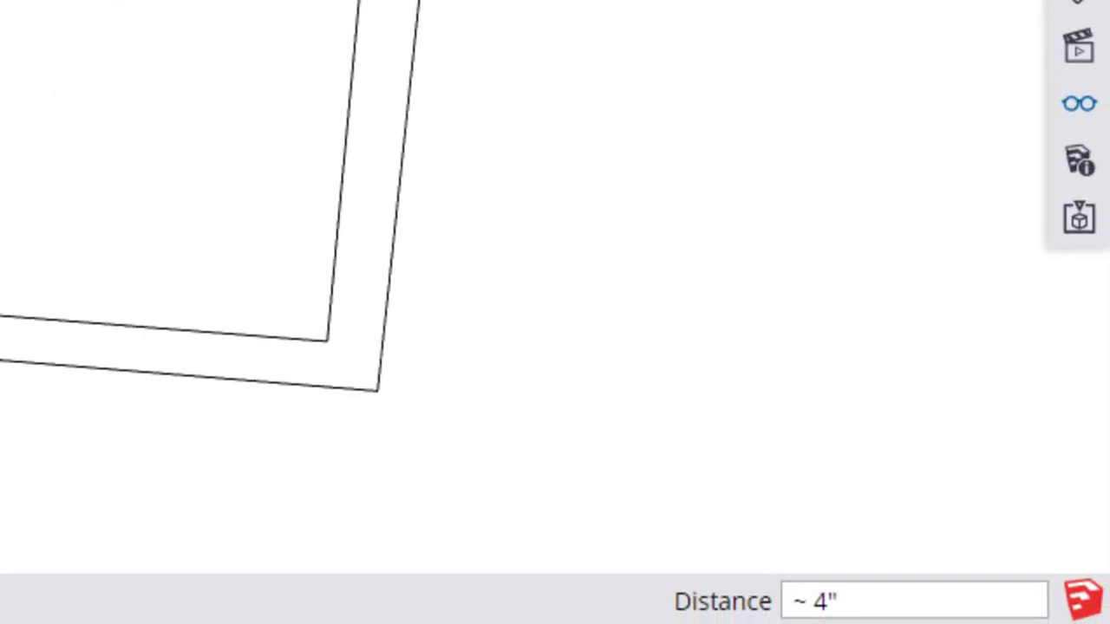
pyautogui.write('3')
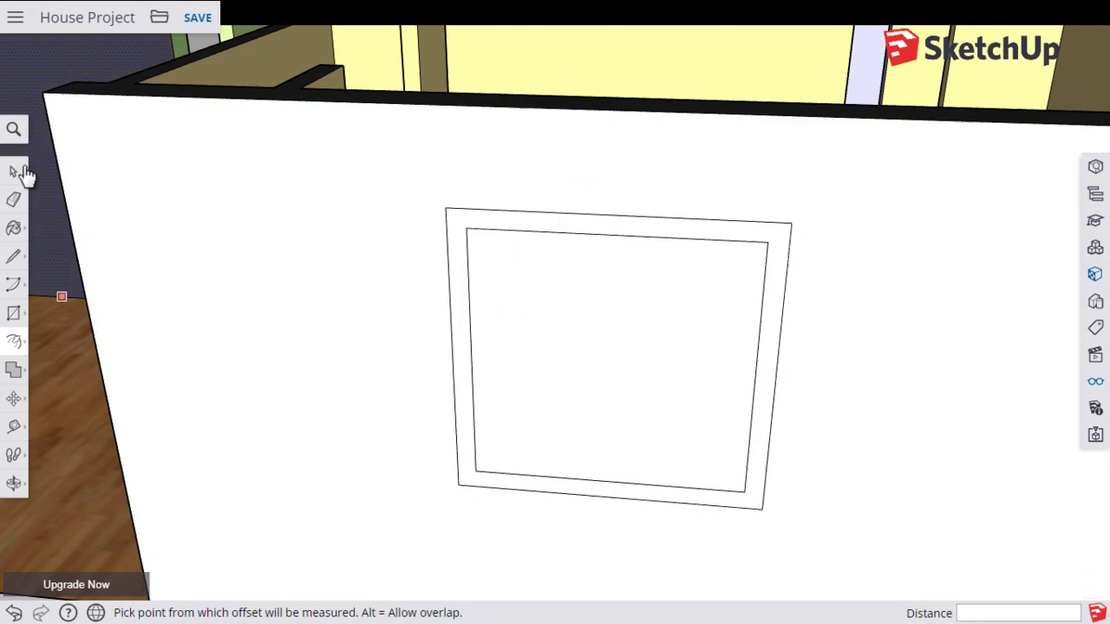
# Check Guides in the Display panel so dashed guide lines appear on the wall.
pyautogui.click(14, 170)
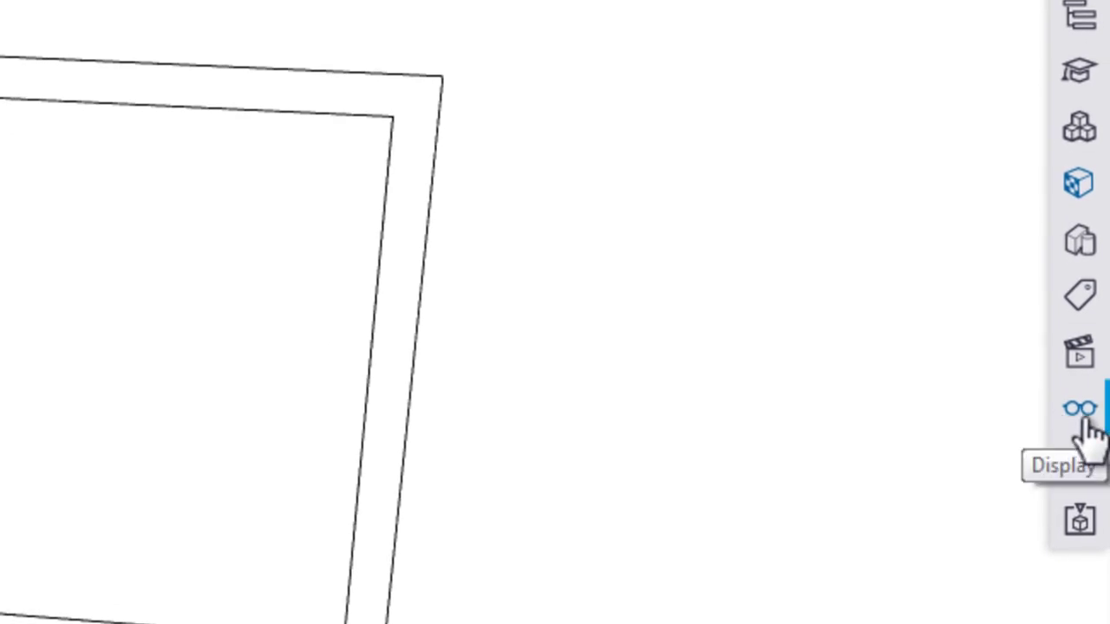
pyautogui.click(1081, 413)
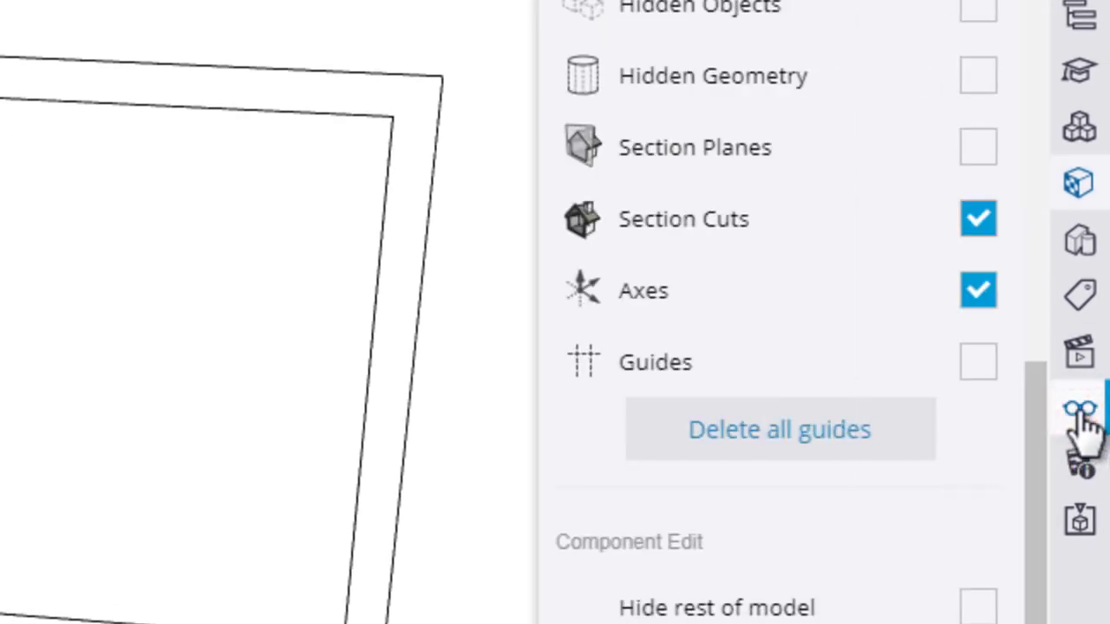
pyautogui.click(978, 363)
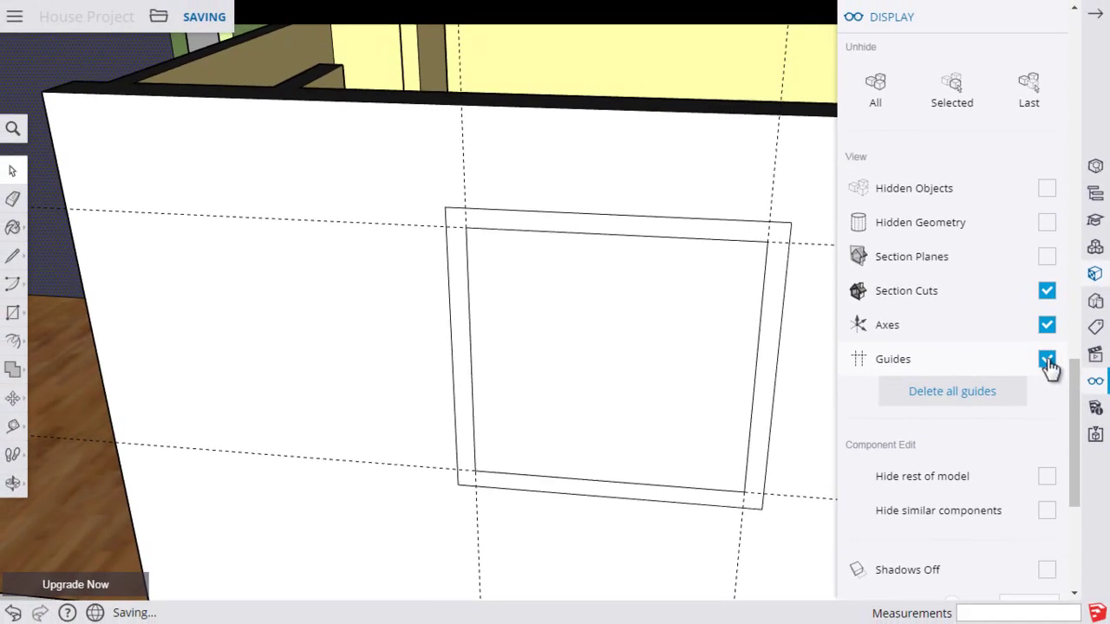
pyautogui.click(1098, 19)
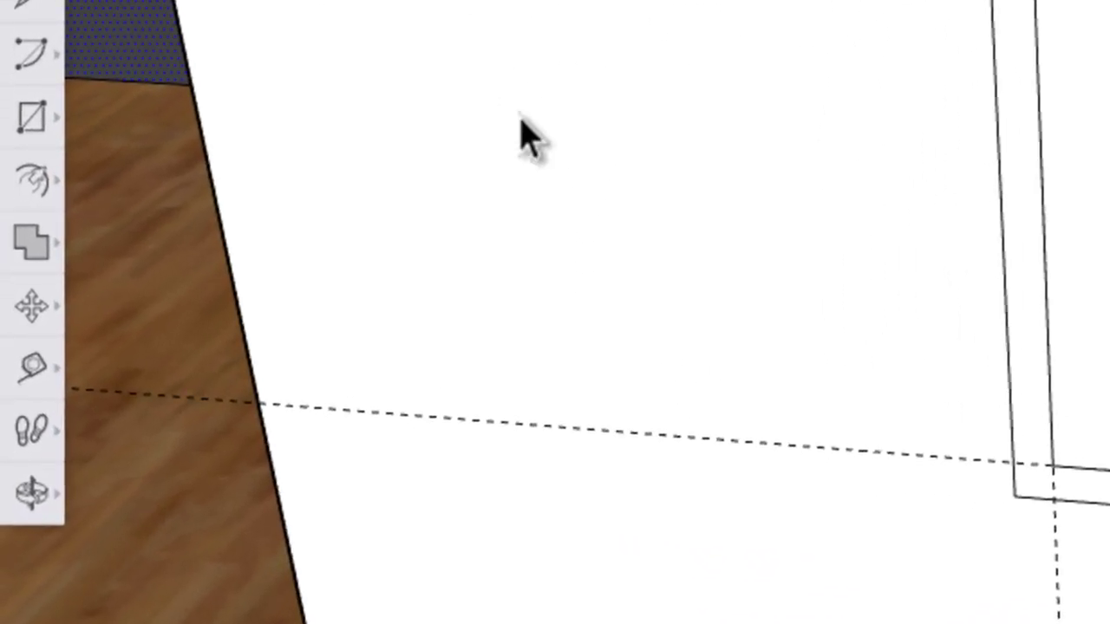
# With Tape Measure, place horizontal guides 1' 9" above the inner bottom edge and 1" above that.
pyautogui.click(30, 369)
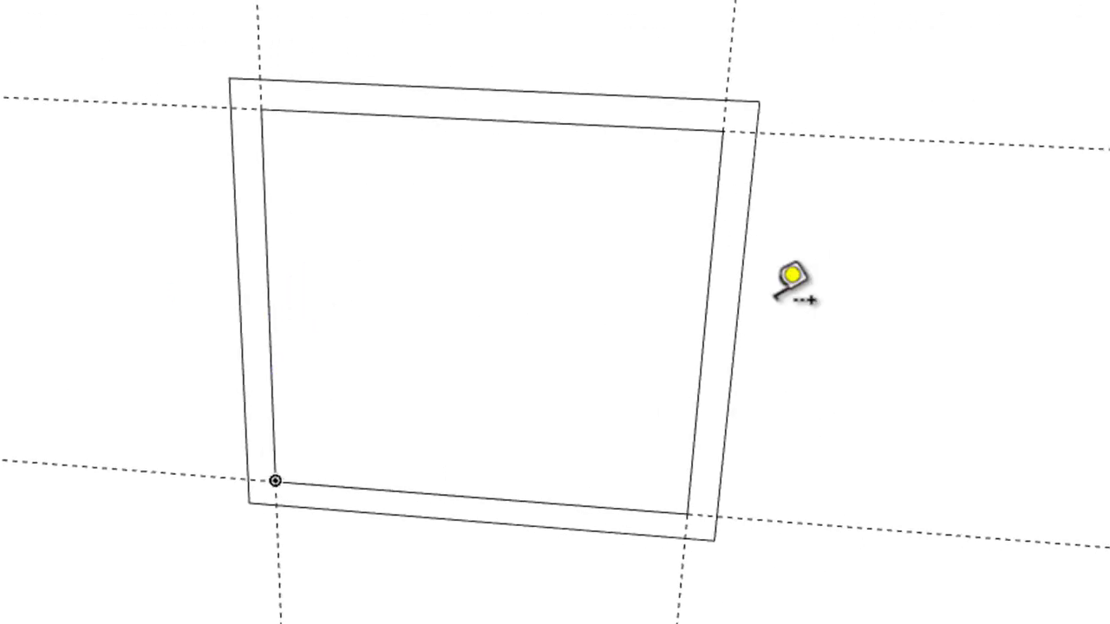
pyautogui.click(331, 486)
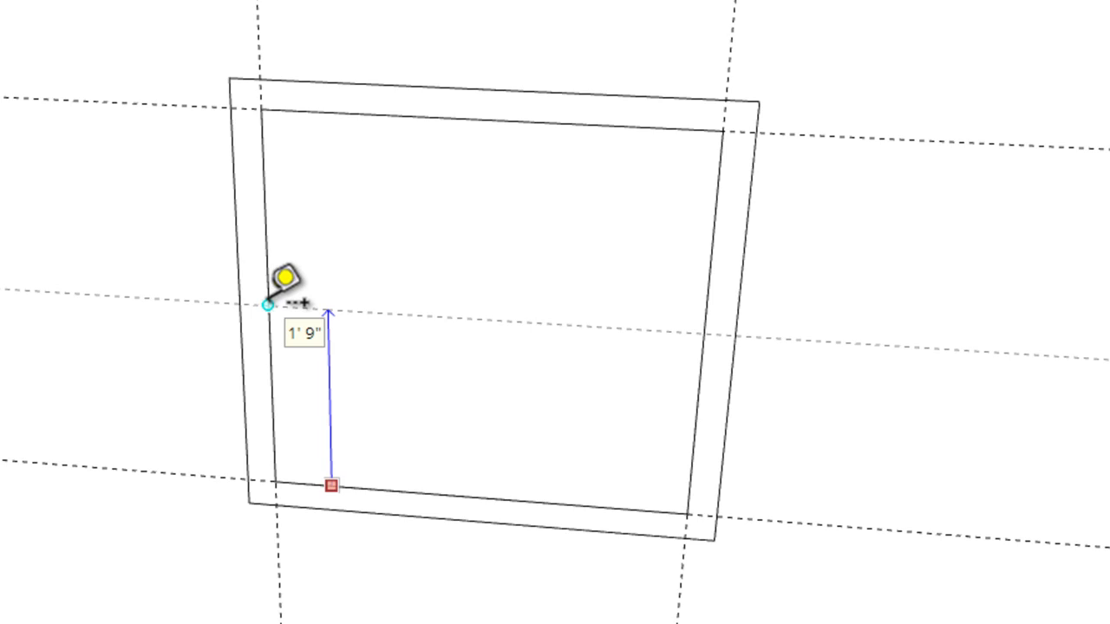
pyautogui.click(268, 303)
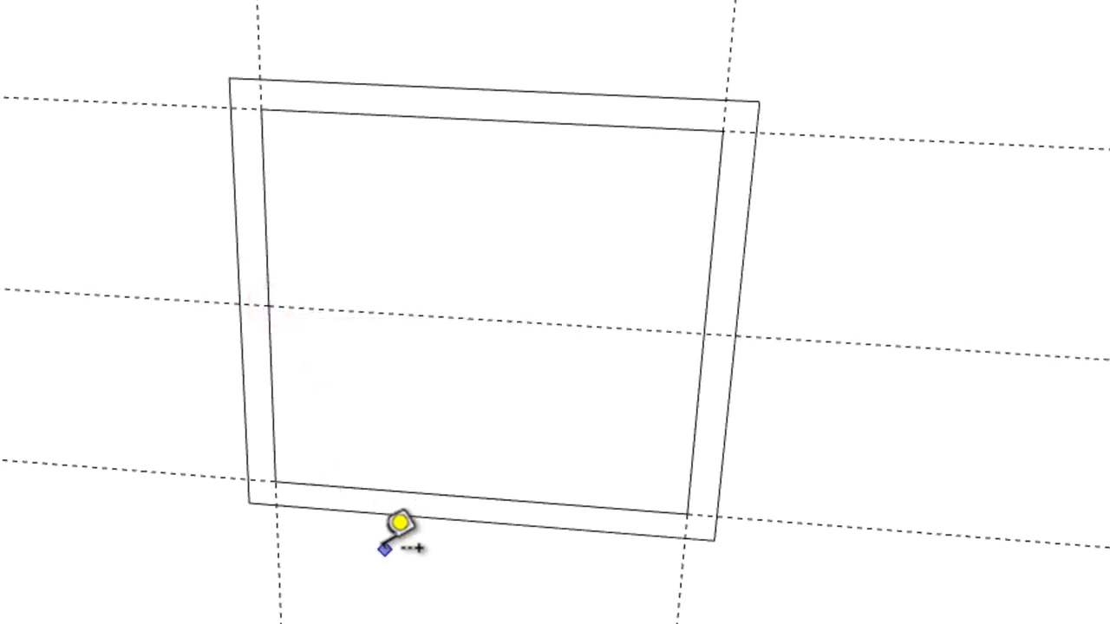
pyautogui.click(336, 308)
pyautogui.scroll(5, 336, 308)
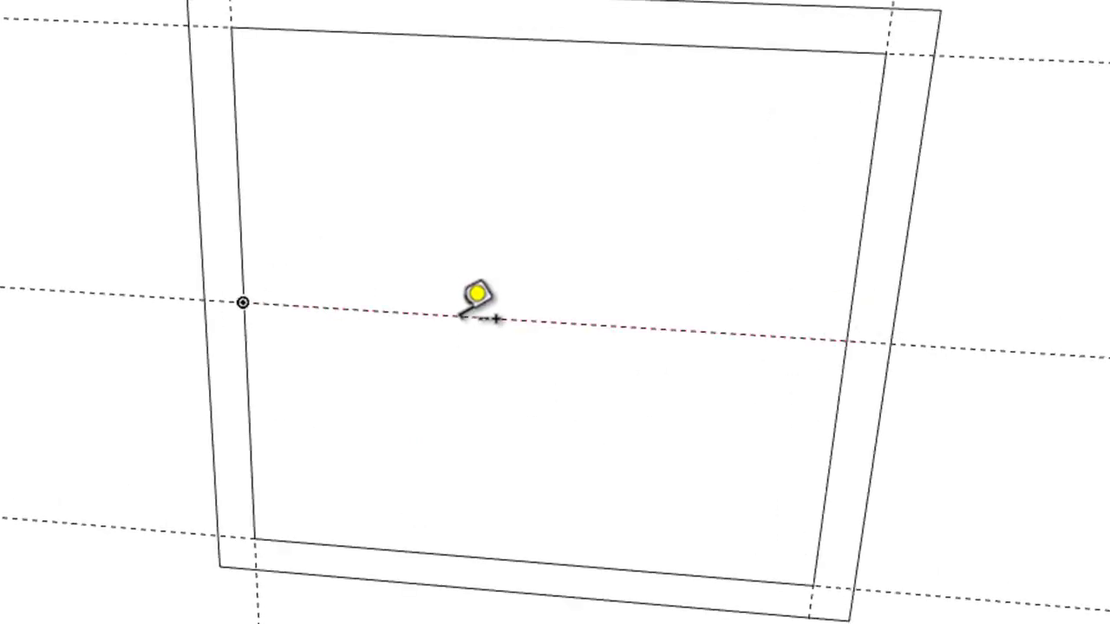
pyautogui.click(370, 310)
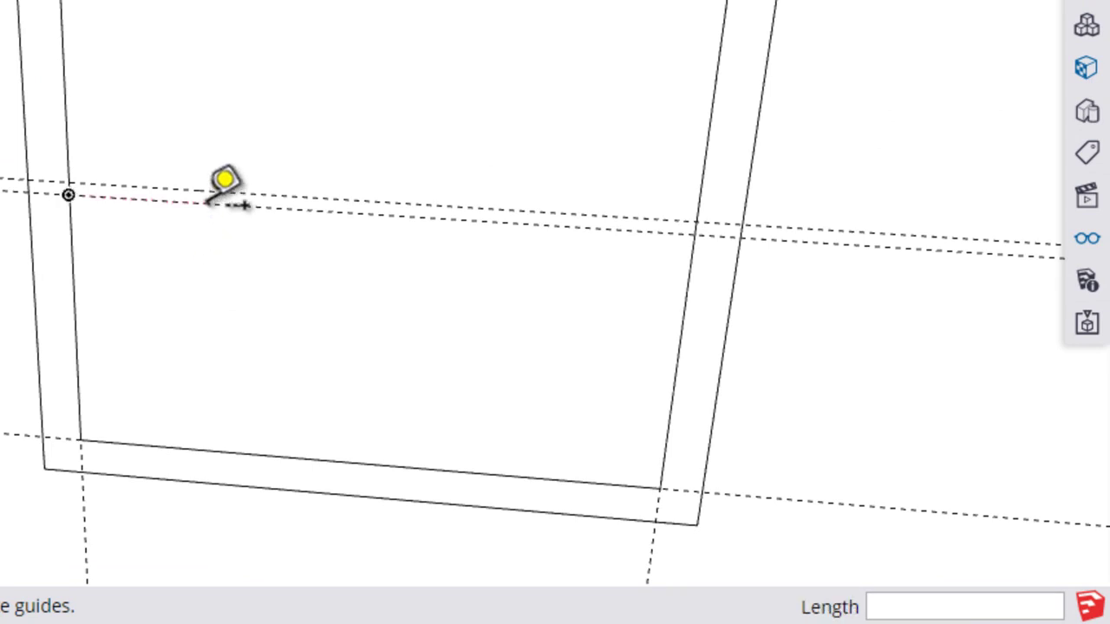
pyautogui.click(204, 204)
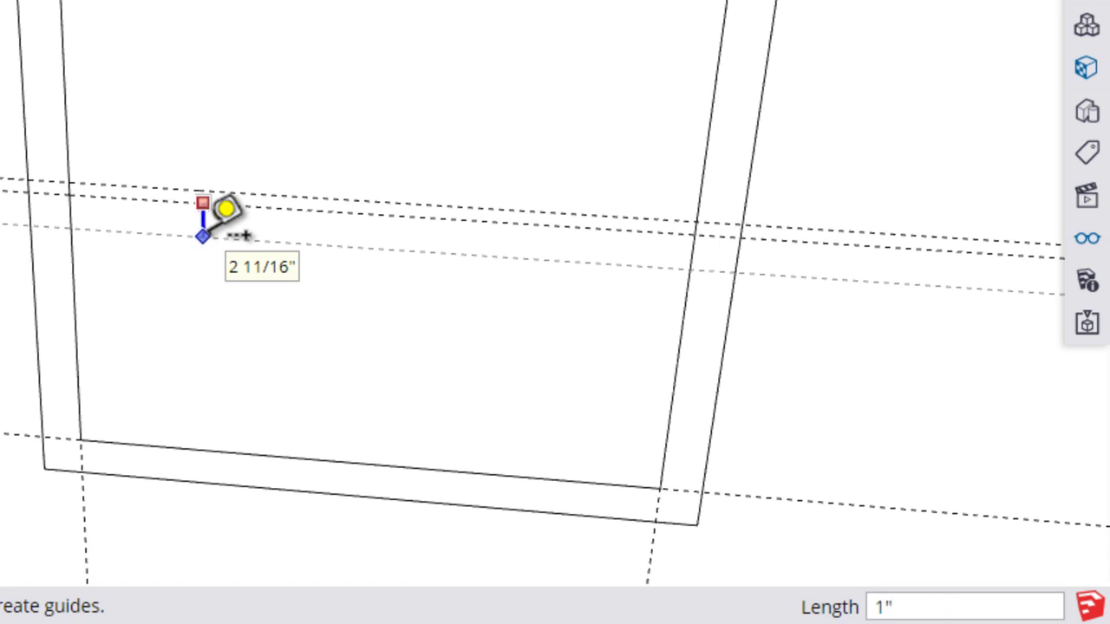
pyautogui.press('Return')
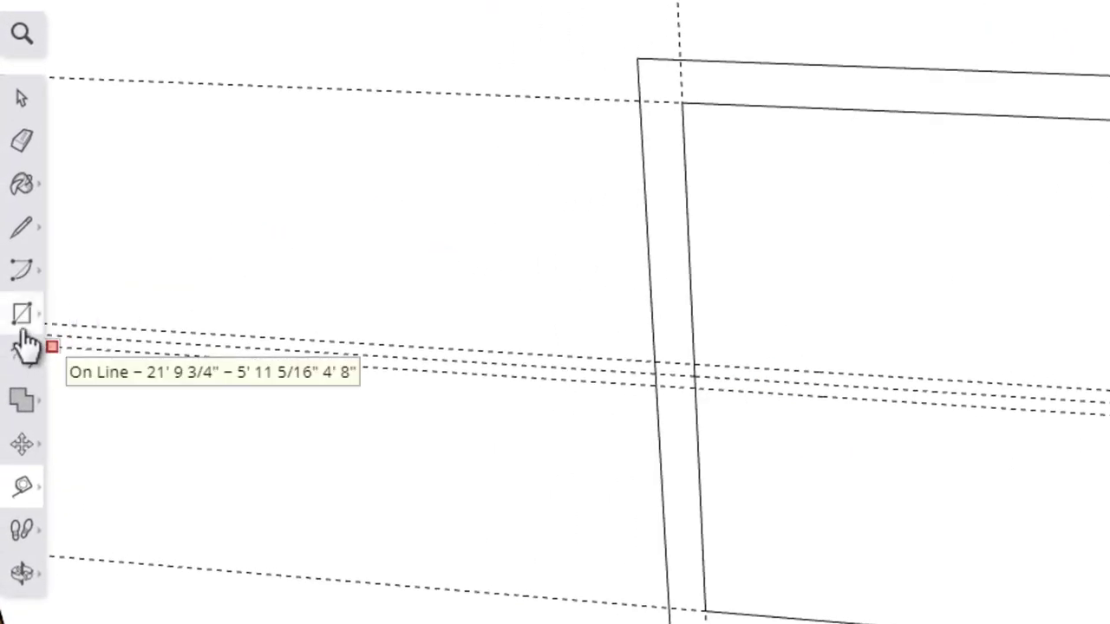
# Draw the thin mullion rectangle between the guides, from the left guide intersection to the right frame edge.
pyautogui.click(28, 314)
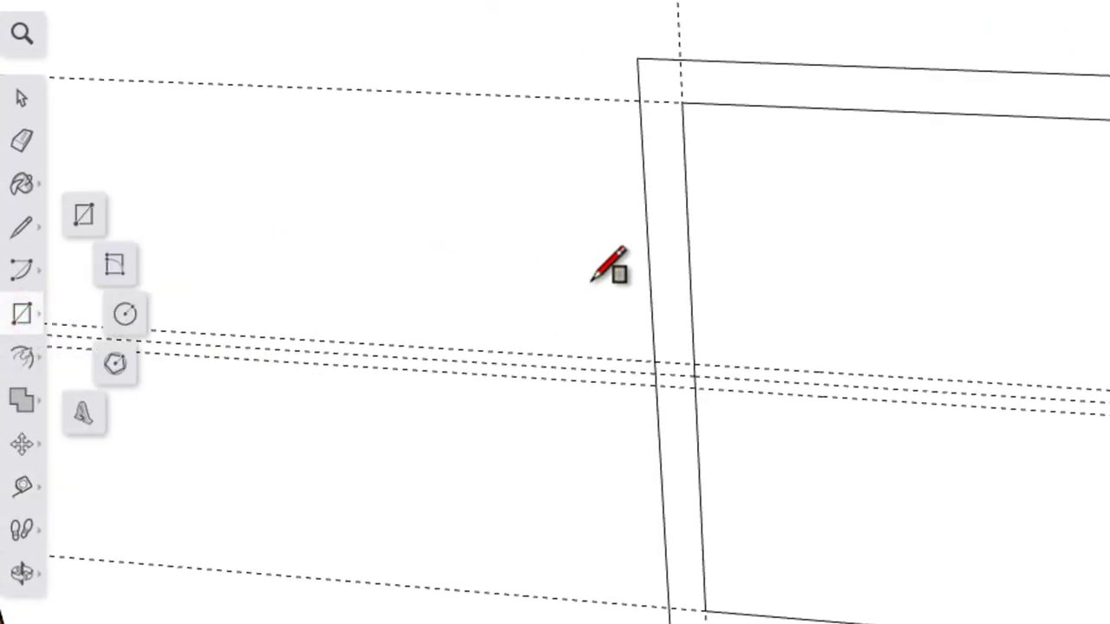
pyautogui.scroll(1, 756, 380)
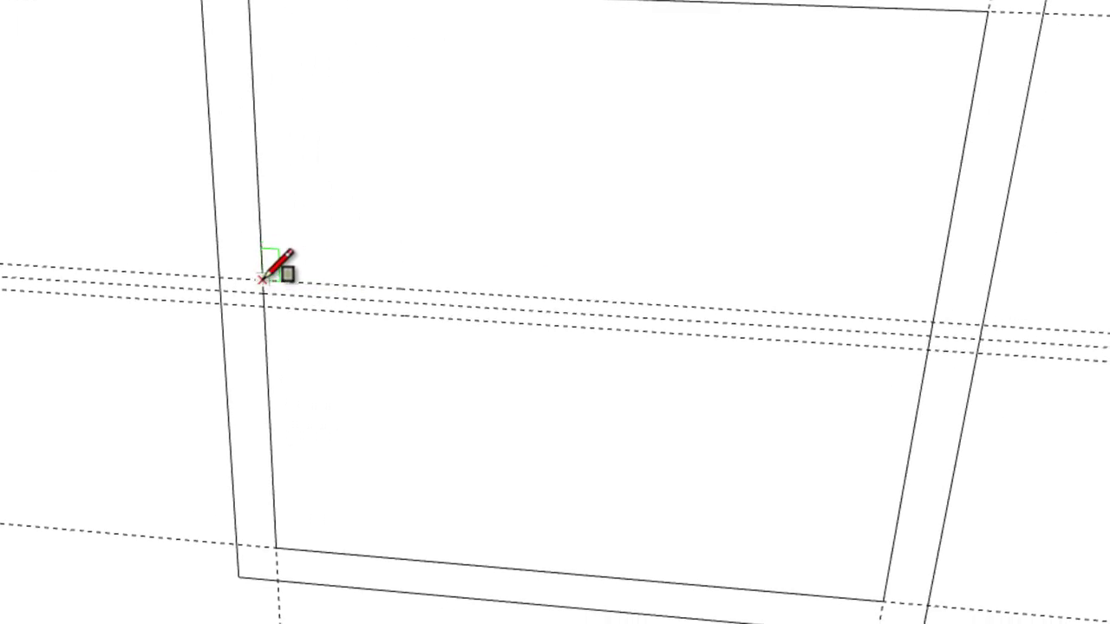
pyautogui.click(263, 278)
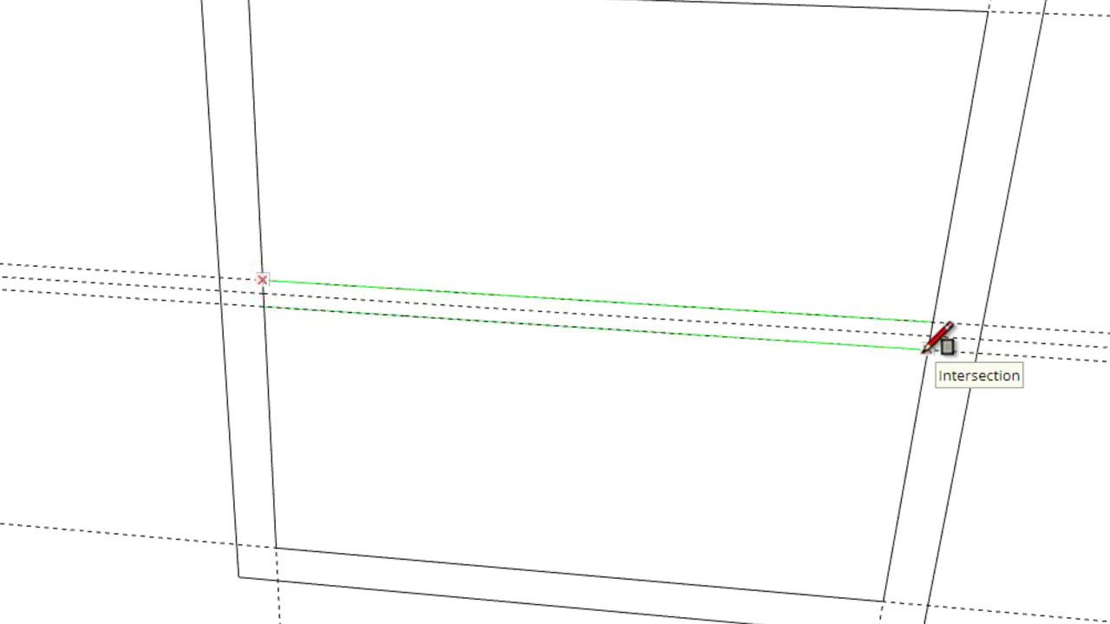
pyautogui.click(926, 349)
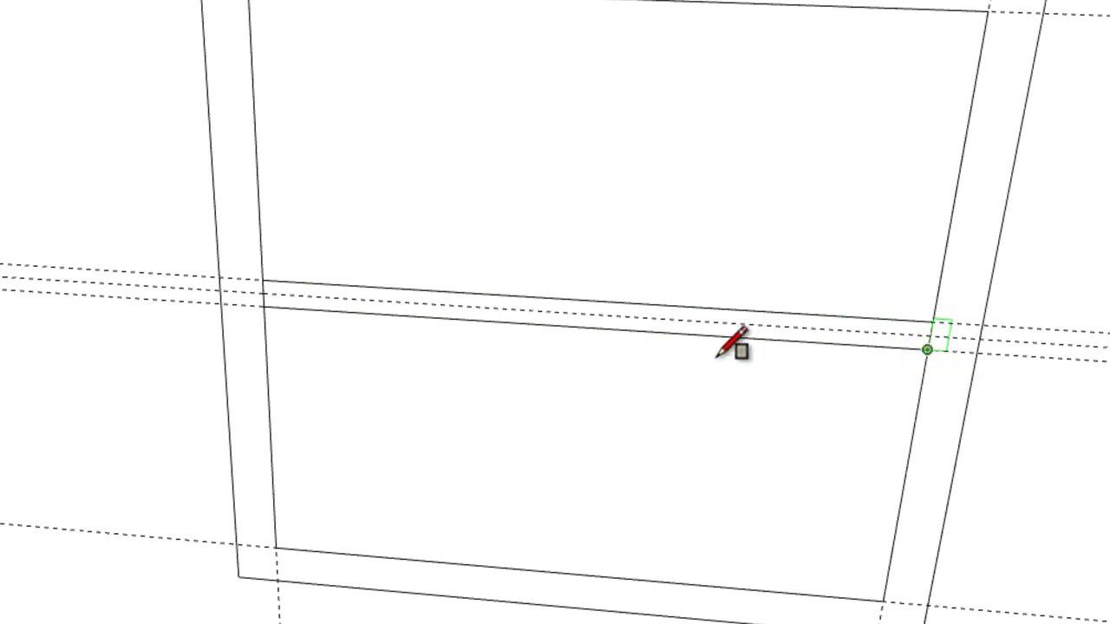
pyautogui.scroll(2, 737, 340)
pyautogui.scroll(-2, 733, 340)
pyautogui.scroll(-3, 734, 340)
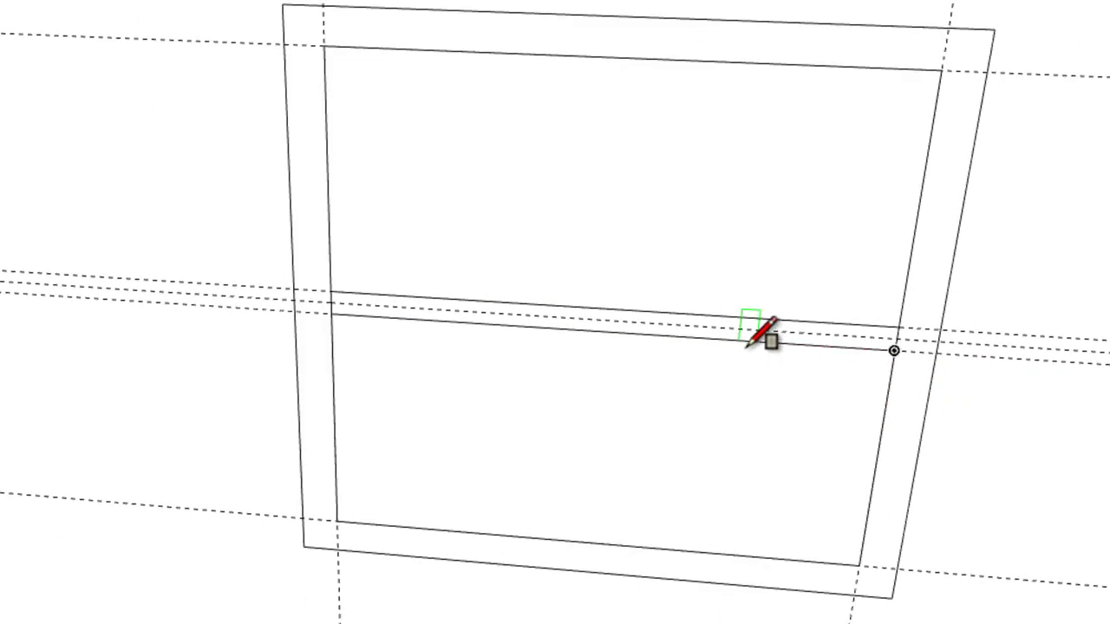
pyautogui.moveTo(937, 205)
pyautogui.mouseDown(button='middle')
pyautogui.moveTo(793, 241)
pyautogui.moveTo(775, 255)
pyautogui.mouseUp(button='middle')
pyautogui.moveTo(814, 322); pyautogui.dragTo(816, 325, button='middle')
pyautogui.scroll(1, 820, 329)
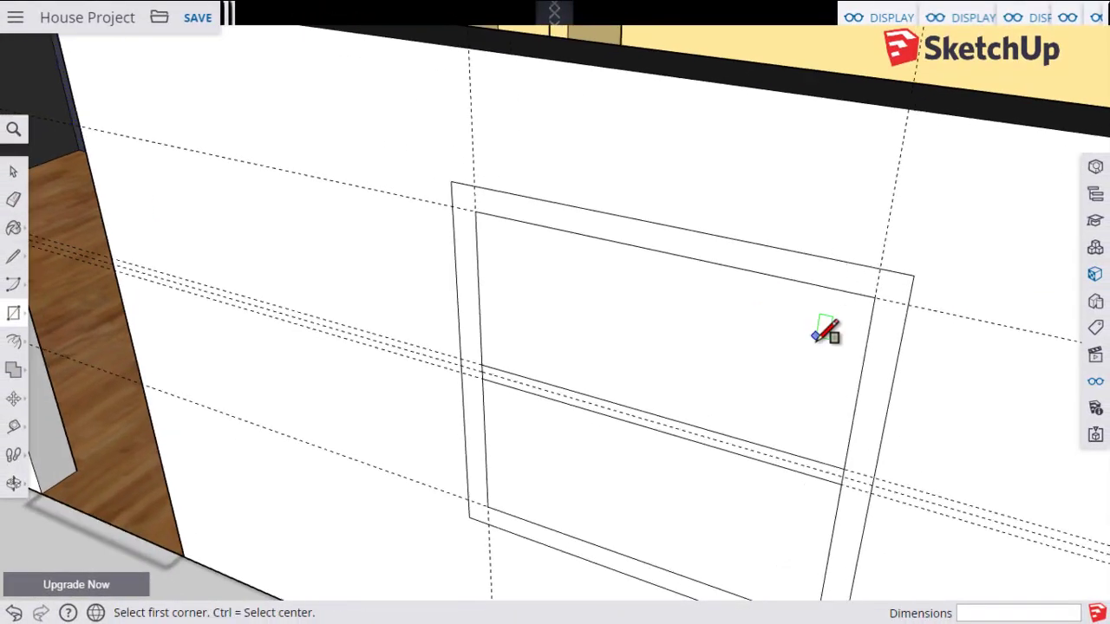
pyautogui.scroll(-1, 828, 335)
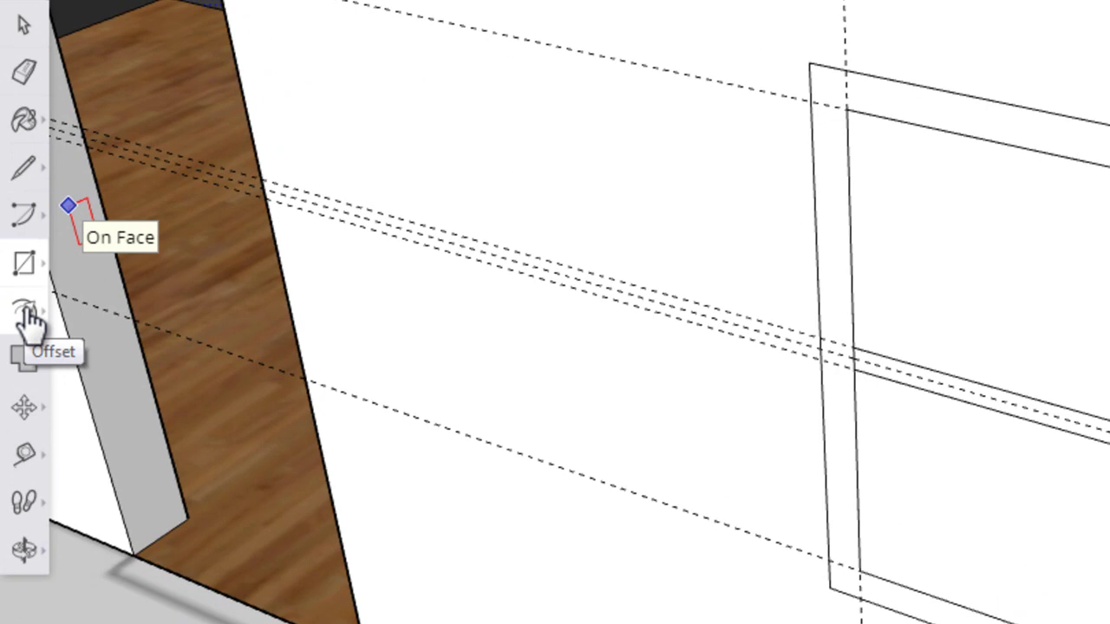
pyautogui.click(28, 314)
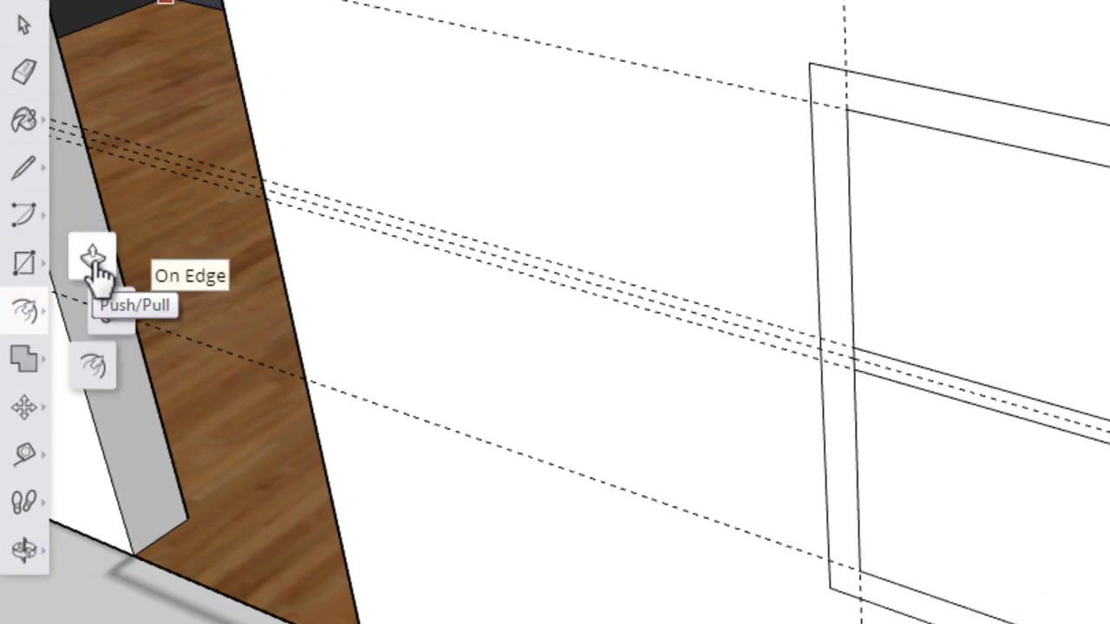
# Push/Pull the window's frame border out to a 1/2" thickness.
pyautogui.click(91, 259)
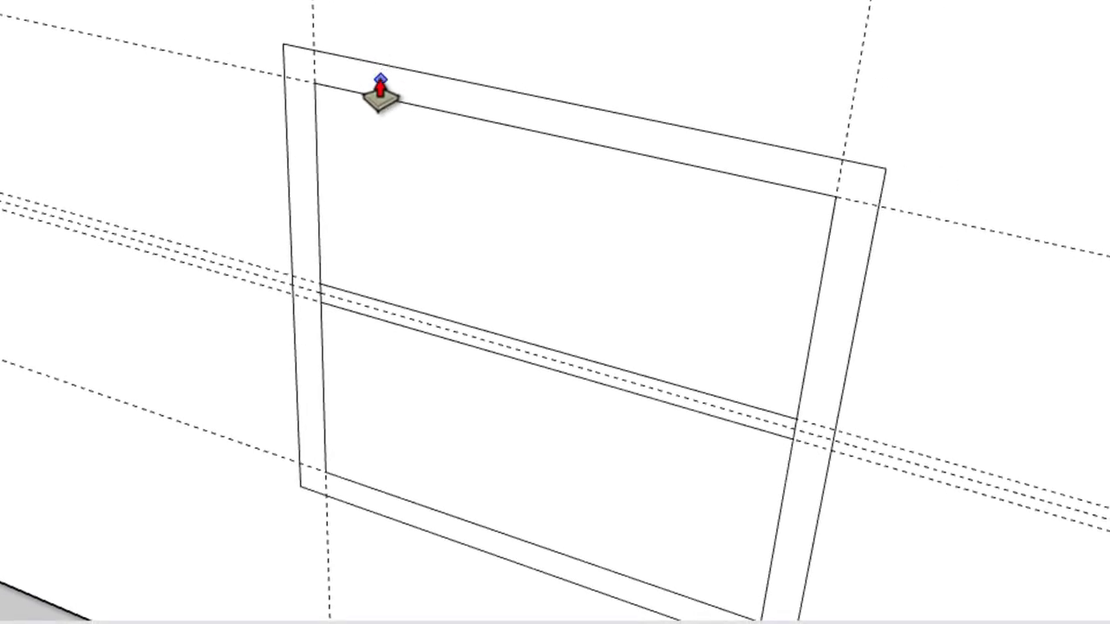
pyautogui.scroll(1, 380, 91)
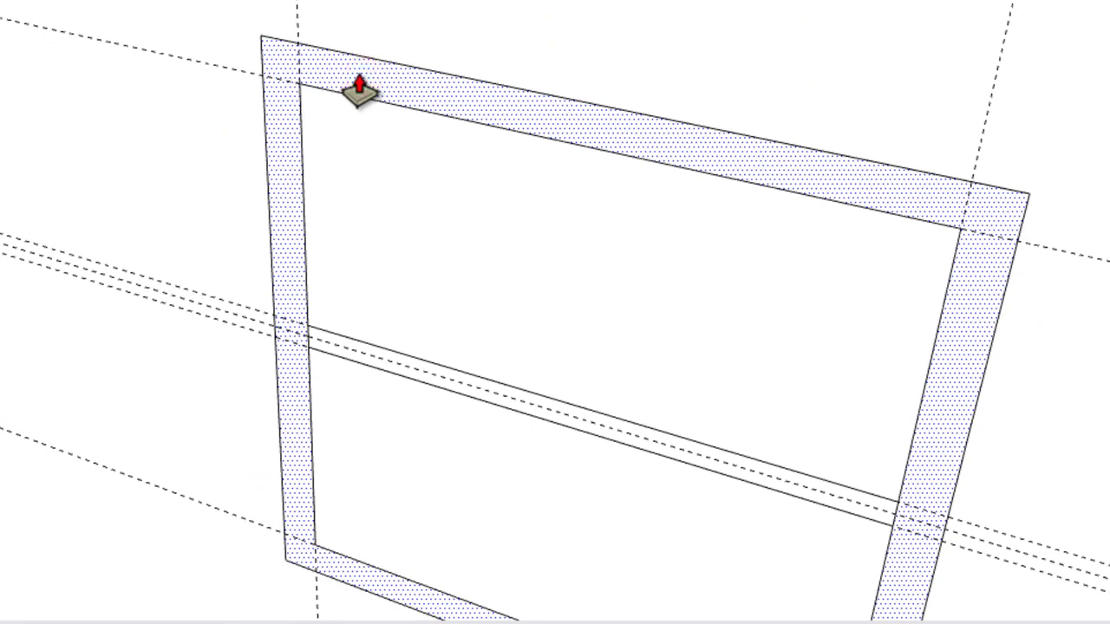
pyautogui.click(360, 92)
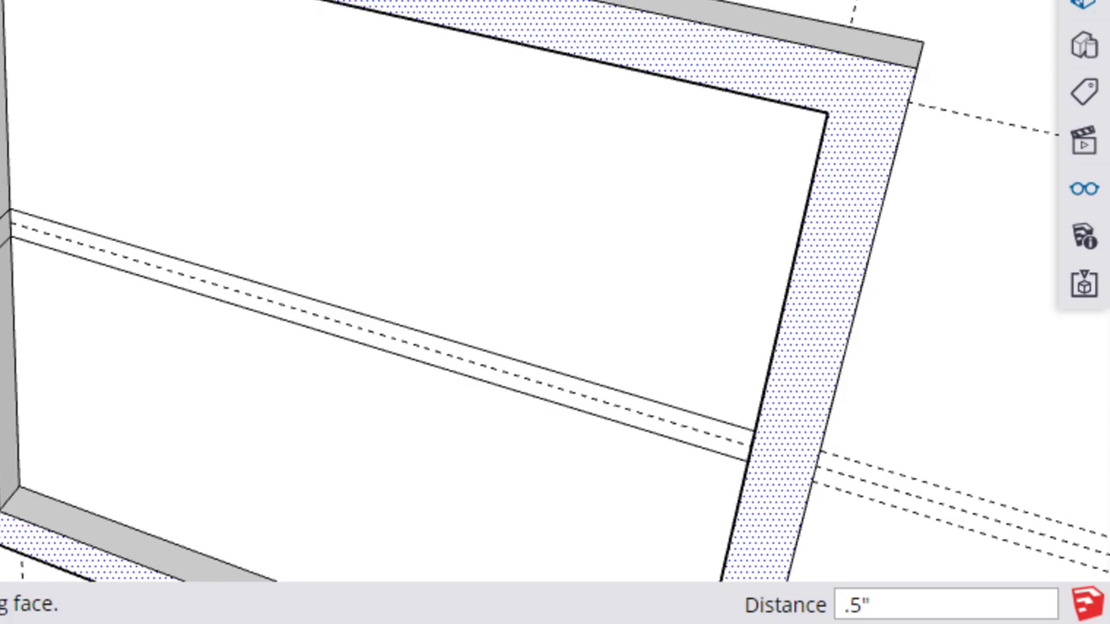
pyautogui.press('Return')
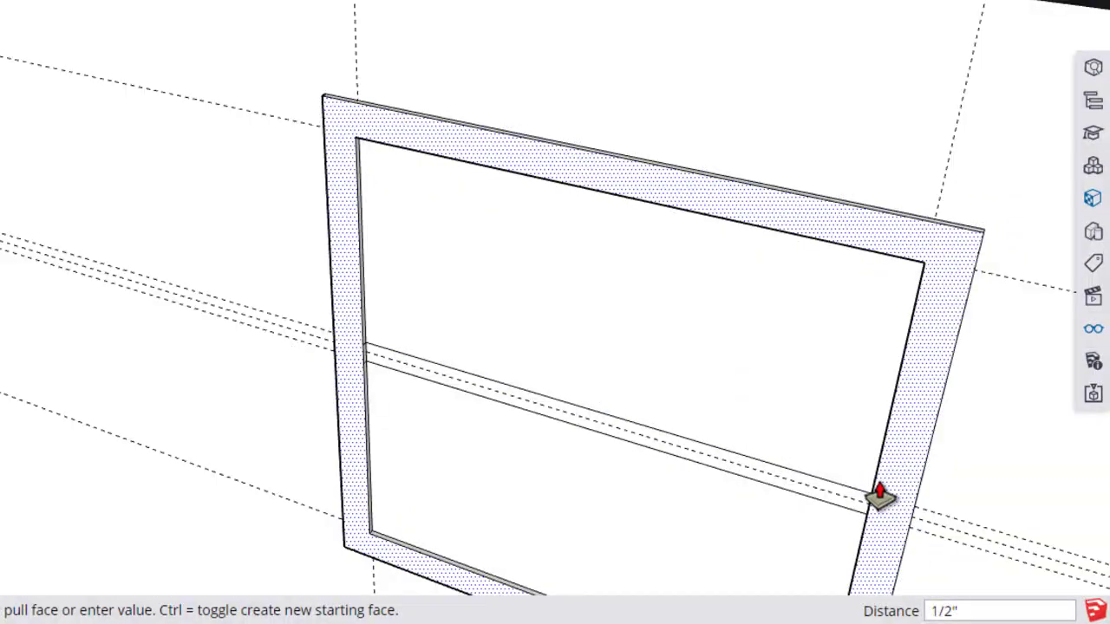
# Pull the middle mullion strip out 1/2" as well.
pyautogui.moveTo(889, 446); pyautogui.dragTo(743, 580, button='middle')
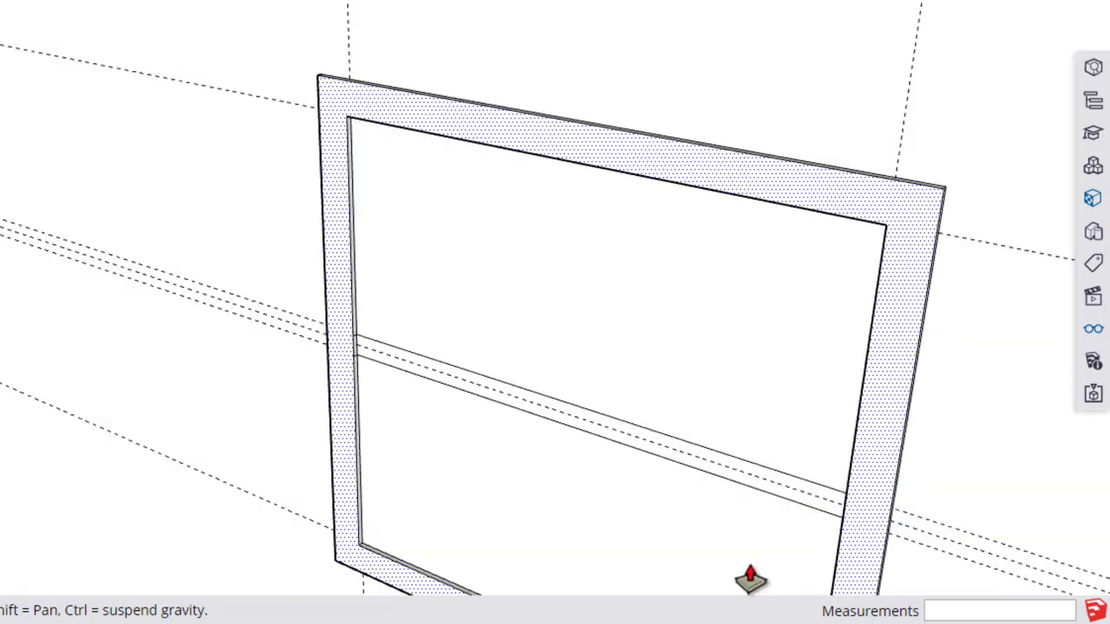
pyautogui.scroll(2, 780, 536)
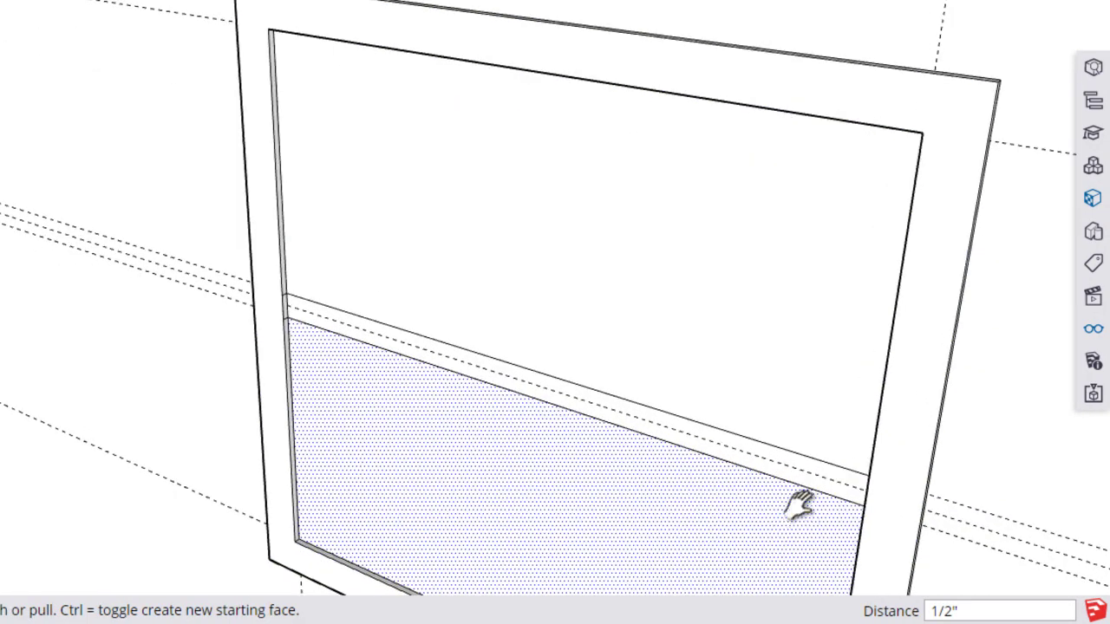
pyautogui.keyDown('shift'); pyautogui.moveTo(797, 506); pyautogui.dragTo(713, 431, button='middle'); pyautogui.keyUp('shift')
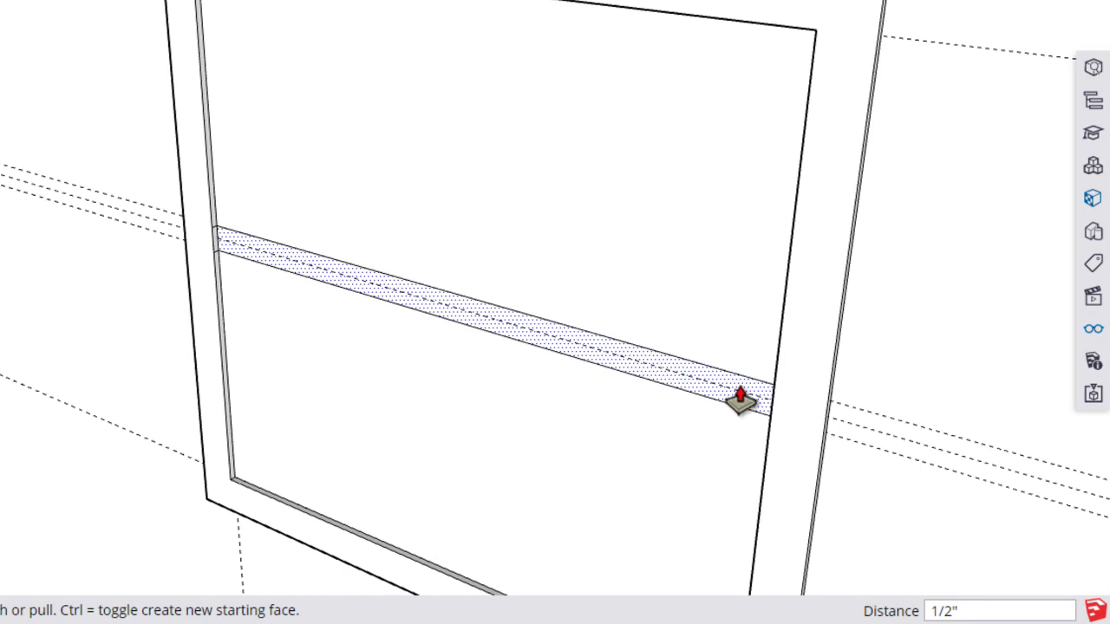
pyautogui.click(740, 394)
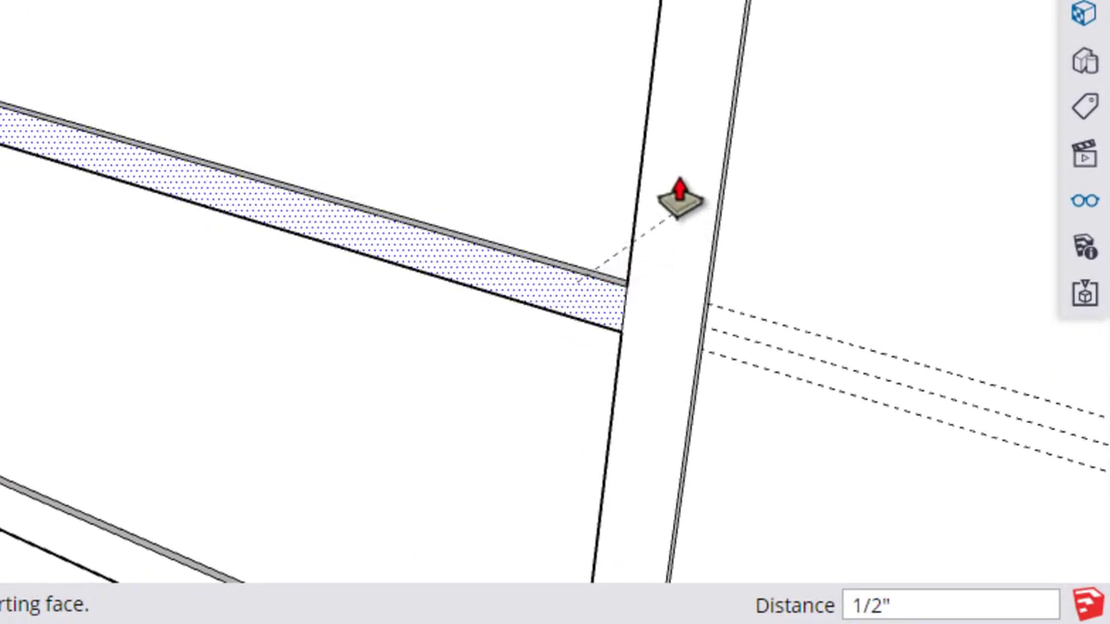
pyautogui.click(657, 293)
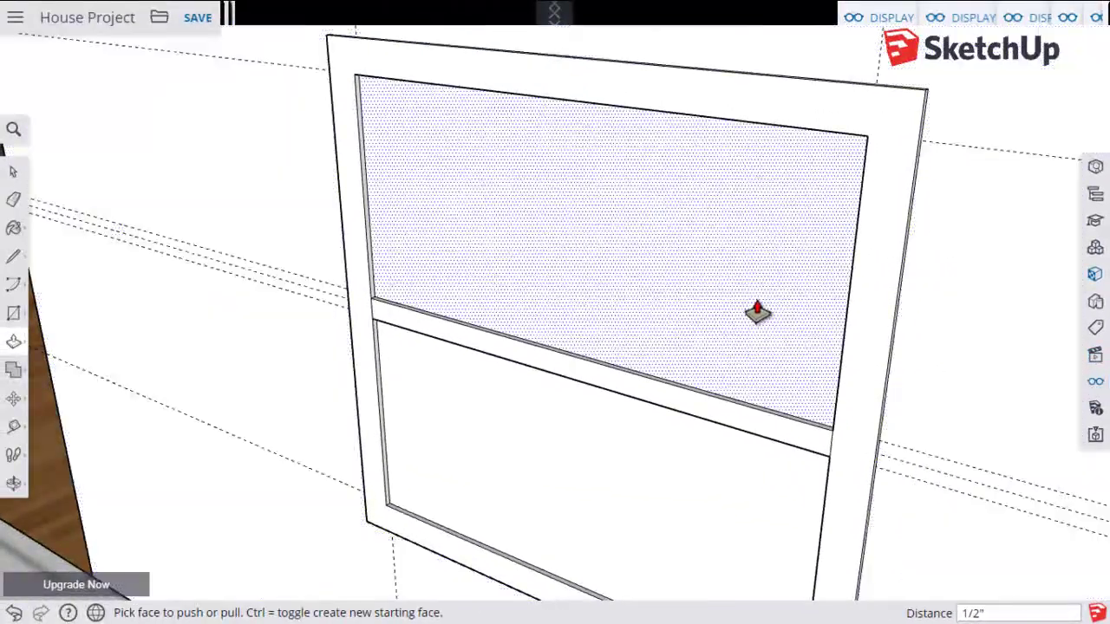
pyautogui.moveTo(711, 373)
pyautogui.mouseDown(button='middle')
pyautogui.moveTo(692, 398)
pyautogui.moveTo(696, 302)
pyautogui.moveTo(738, 314)
pyautogui.moveTo(743, 330)
pyautogui.mouseUp(button='middle')
pyautogui.scroll(5, 743, 330)
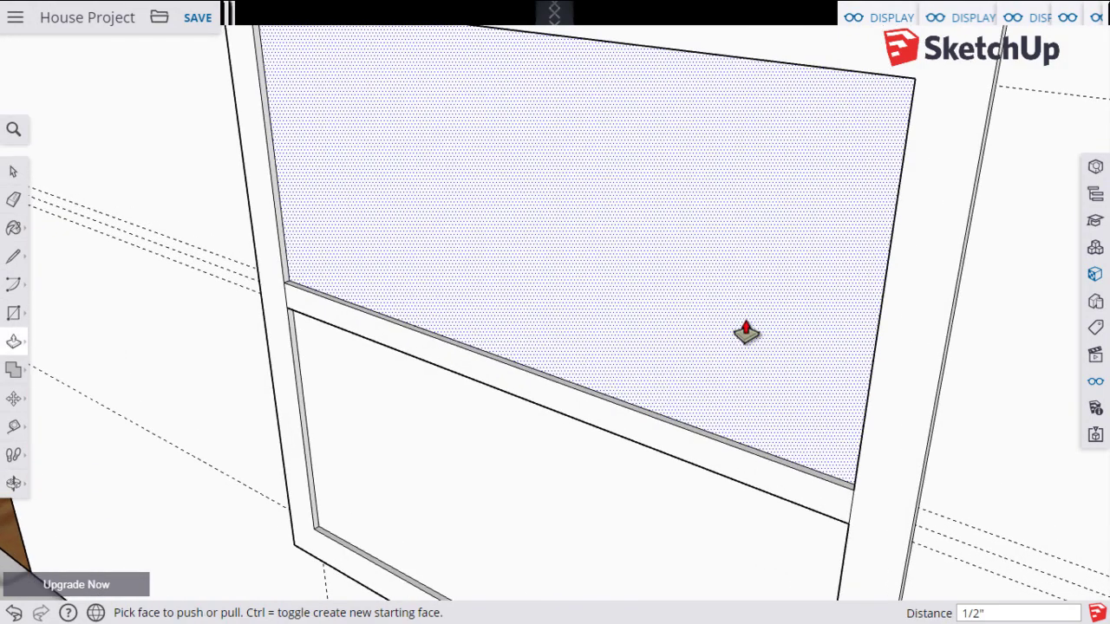
pyautogui.scroll(-5, 742, 329)
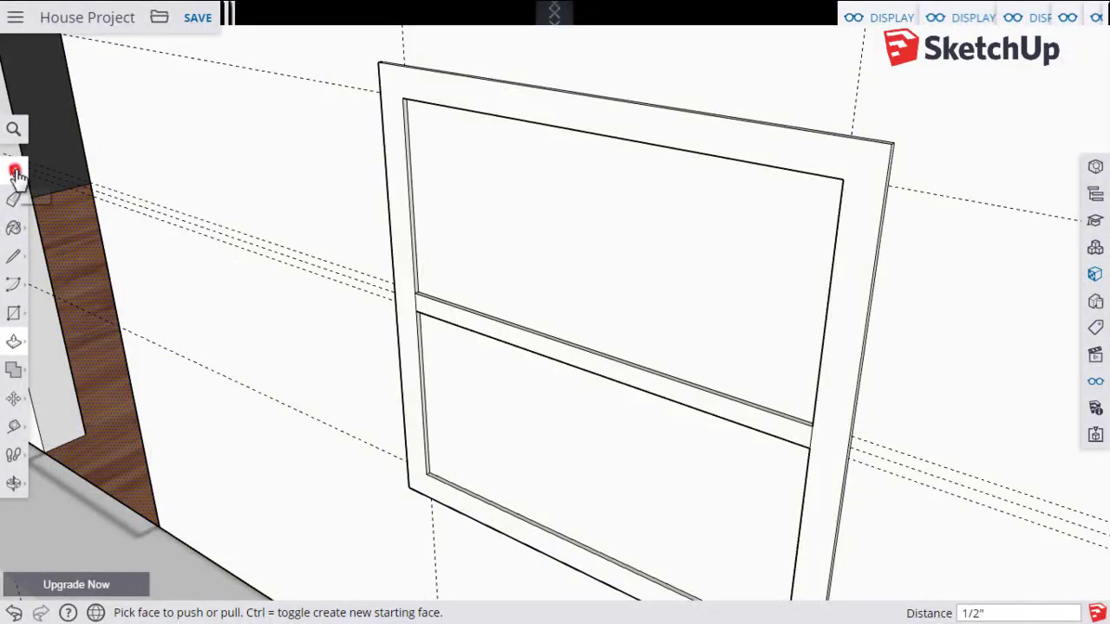
# Paint the upper and lower panes with the cloudy-blue translucent glass material.
pyautogui.click(15, 177)
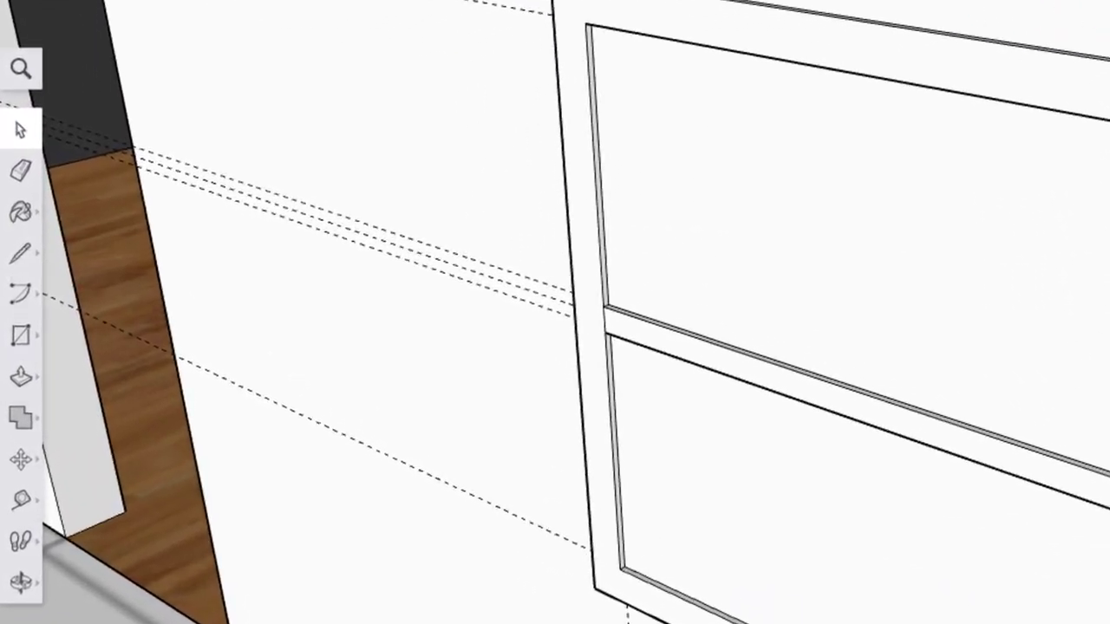
pyautogui.click(21, 212)
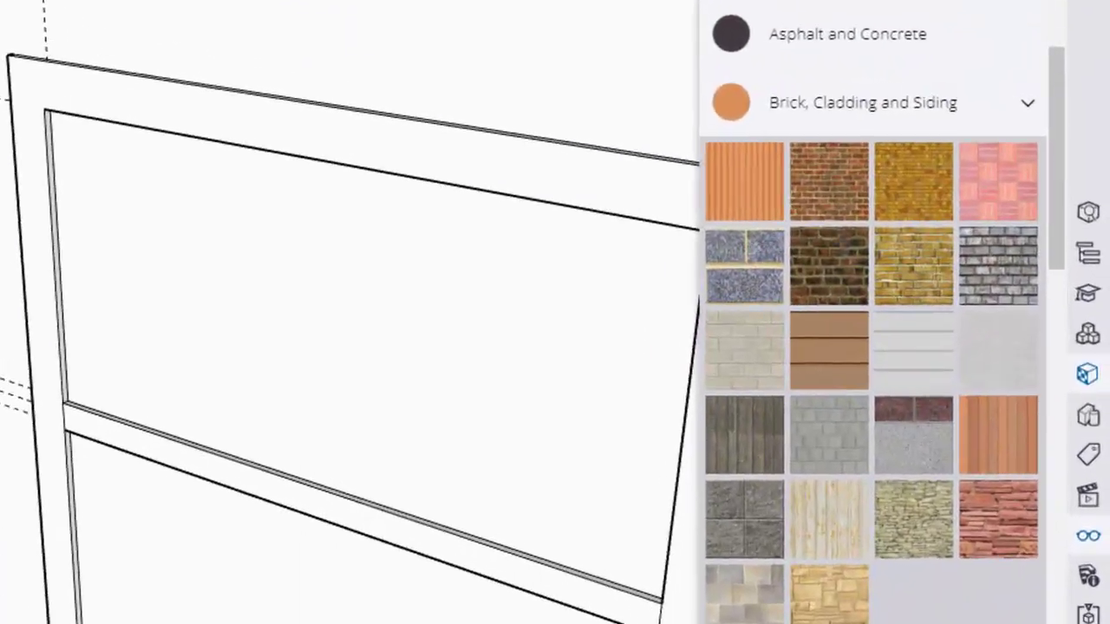
pyautogui.scroll(3, 1033, 153)
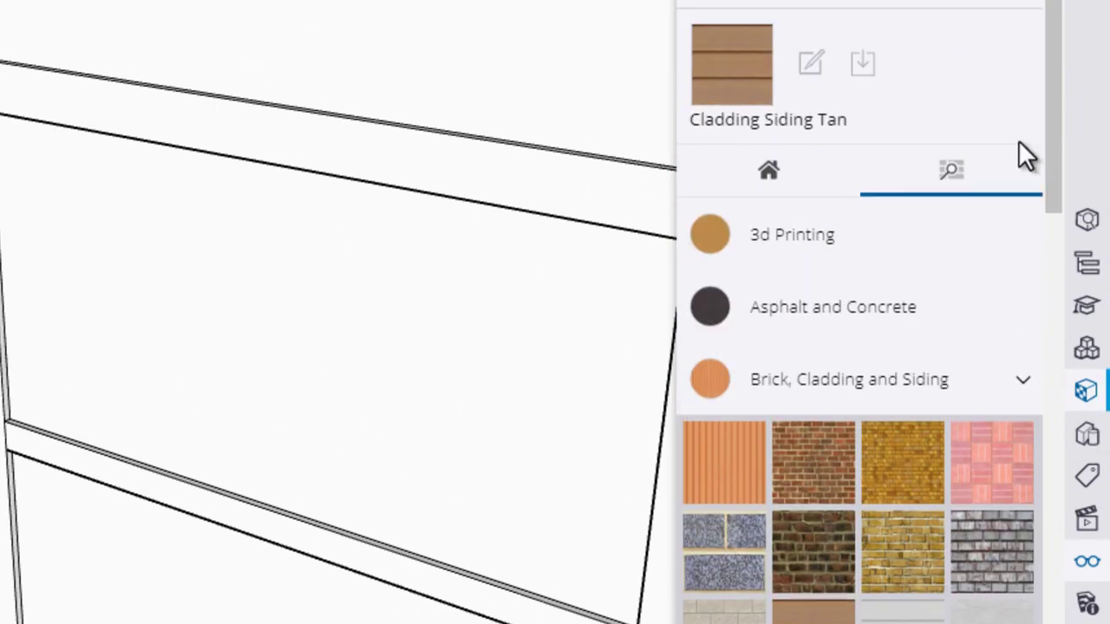
pyautogui.scroll(-10, 1024, 155)
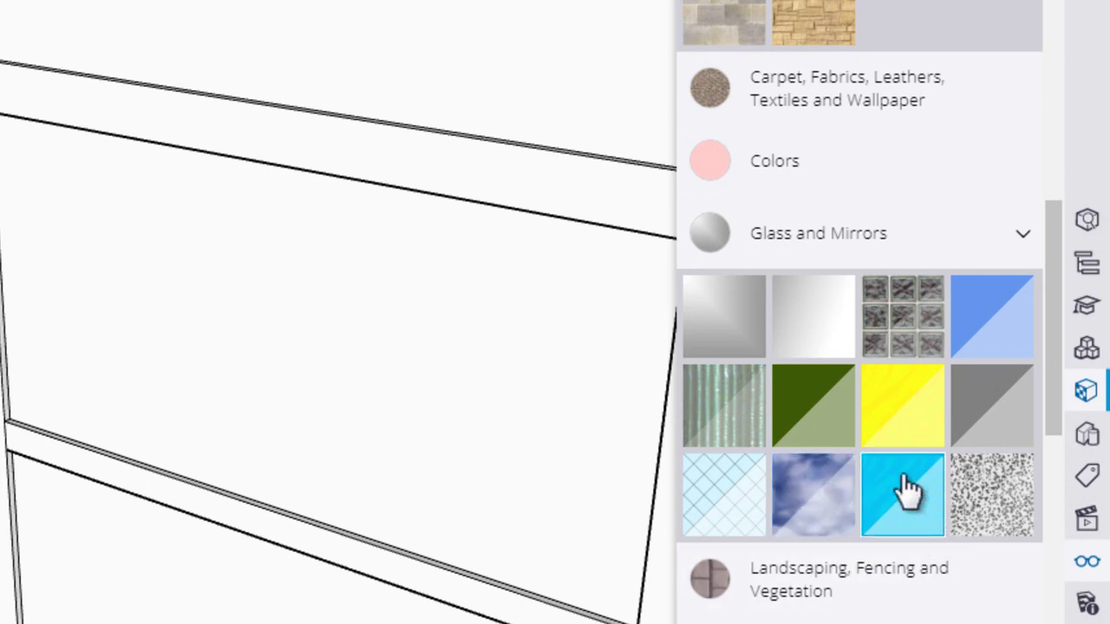
pyautogui.click(809, 501)
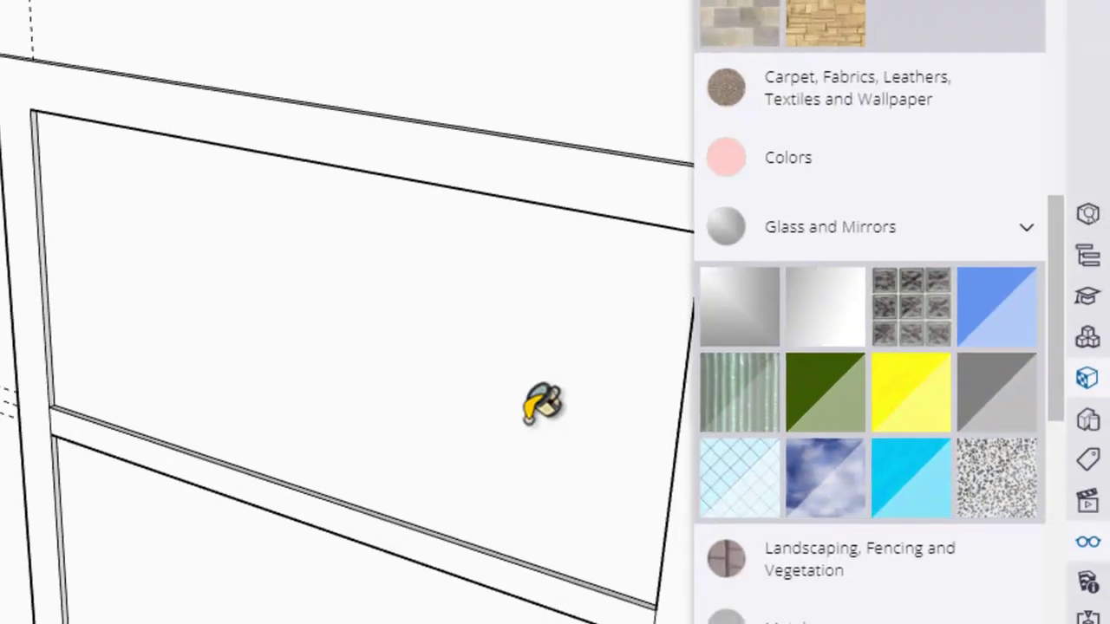
pyautogui.click(623, 240)
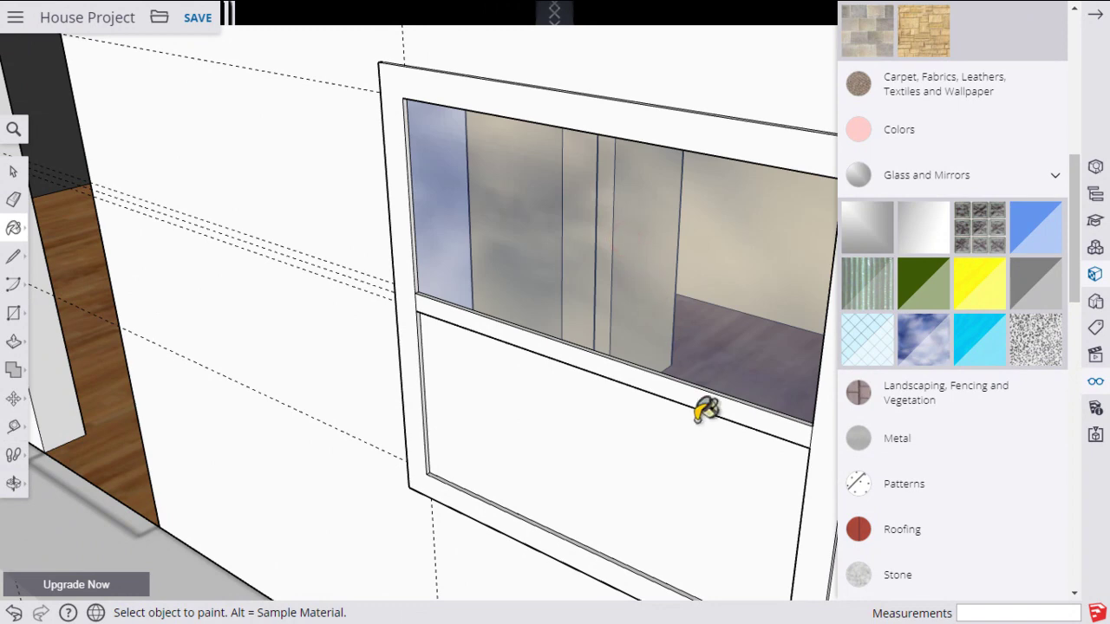
pyautogui.click(637, 461)
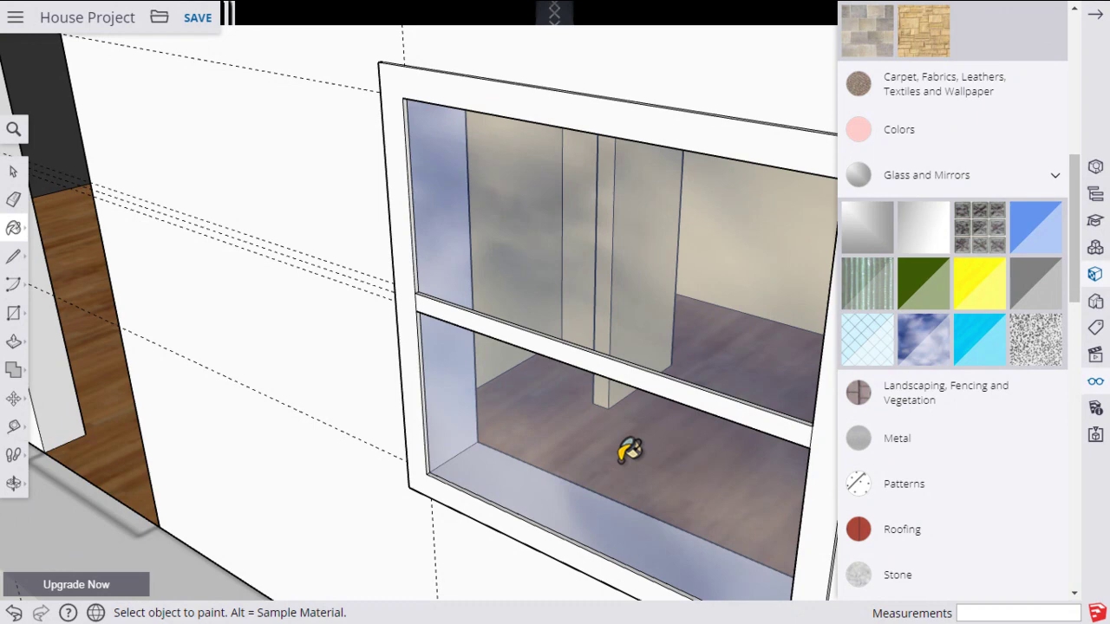
pyautogui.click(1097, 25)
pyautogui.scroll(2, 745, 309)
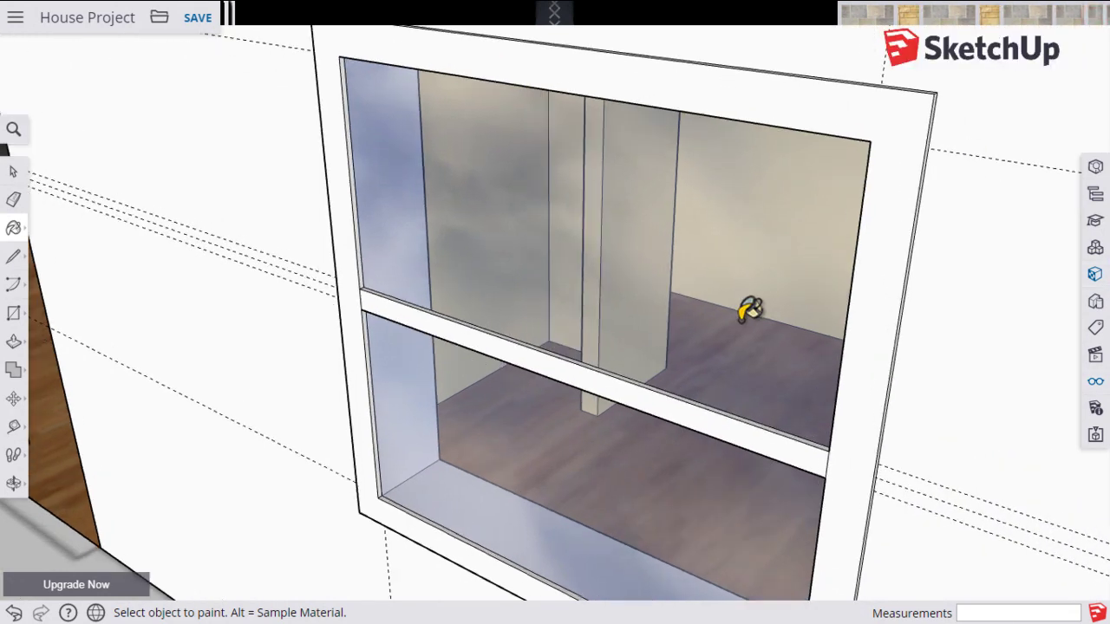
pyautogui.scroll(-6, 750, 309)
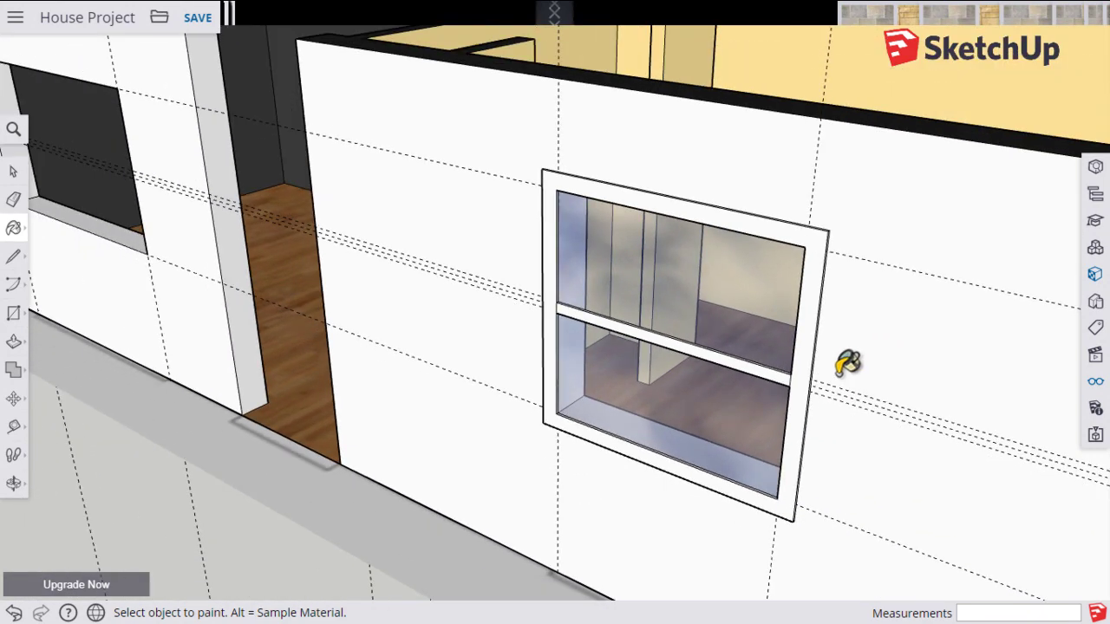
# Uncheck Guides in the Display panel so the dashed guide lines disappear from the wall.
pyautogui.moveTo(809, 363)
pyautogui.mouseDown(button='middle')
pyautogui.moveTo(855, 367)
pyautogui.moveTo(908, 345)
pyautogui.moveTo(1011, 336)
pyautogui.moveTo(1036, 275)
pyautogui.moveTo(1023, 209)
pyautogui.moveTo(795, 332)
pyautogui.moveTo(766, 401)
pyautogui.moveTo(807, 398)
pyautogui.moveTo(850, 367)
pyautogui.moveTo(855, 376)
pyautogui.moveTo(867, 369)
pyautogui.mouseUp(button='middle')
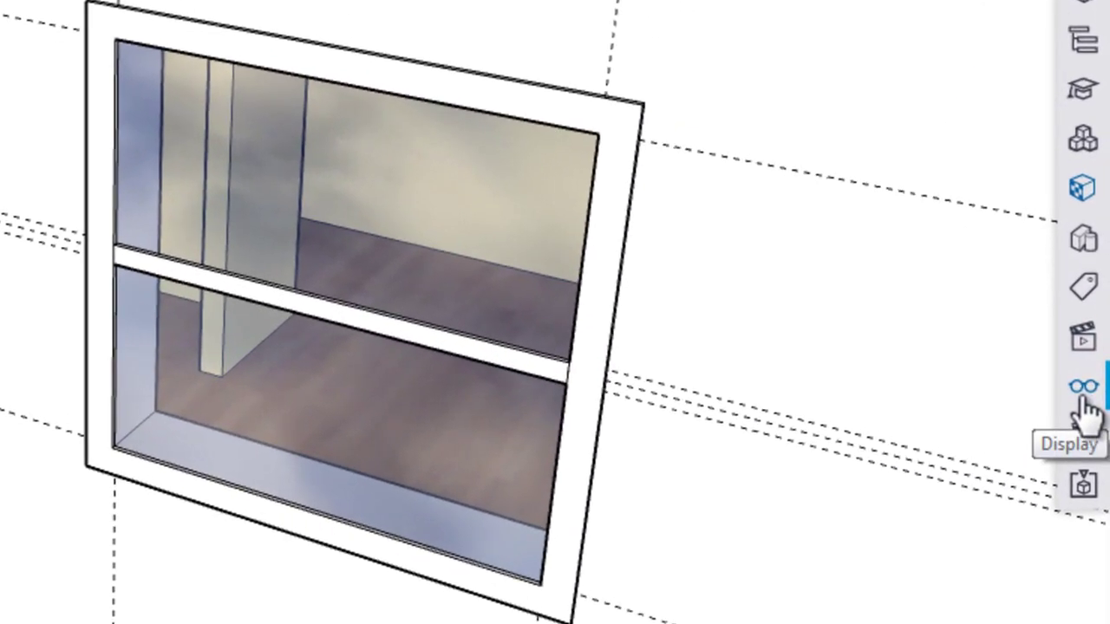
pyautogui.click(1096, 384)
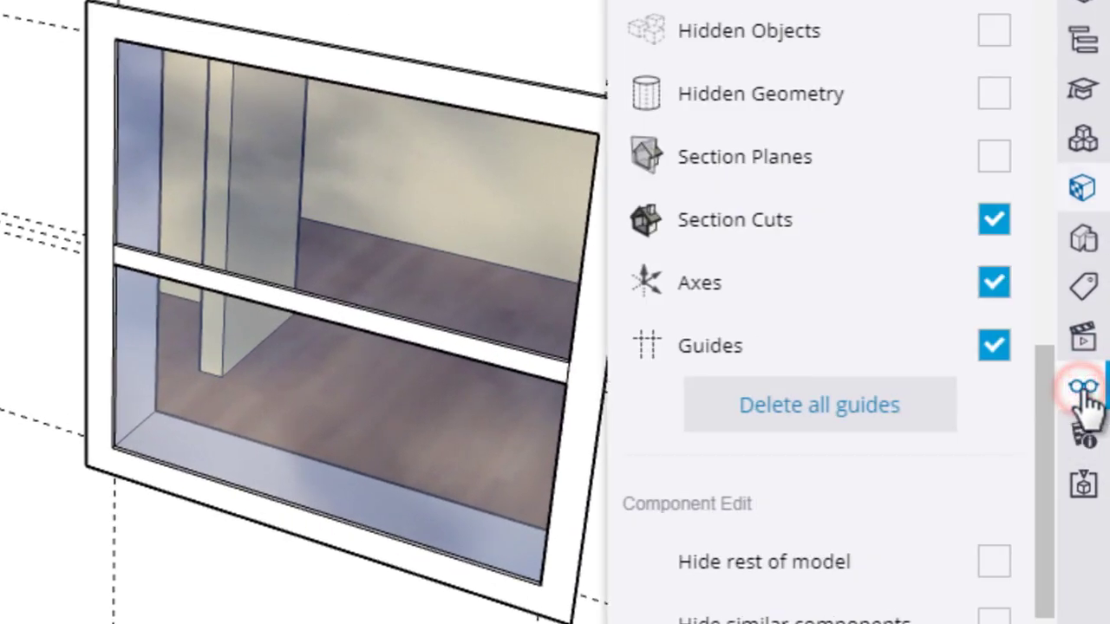
pyautogui.click(994, 349)
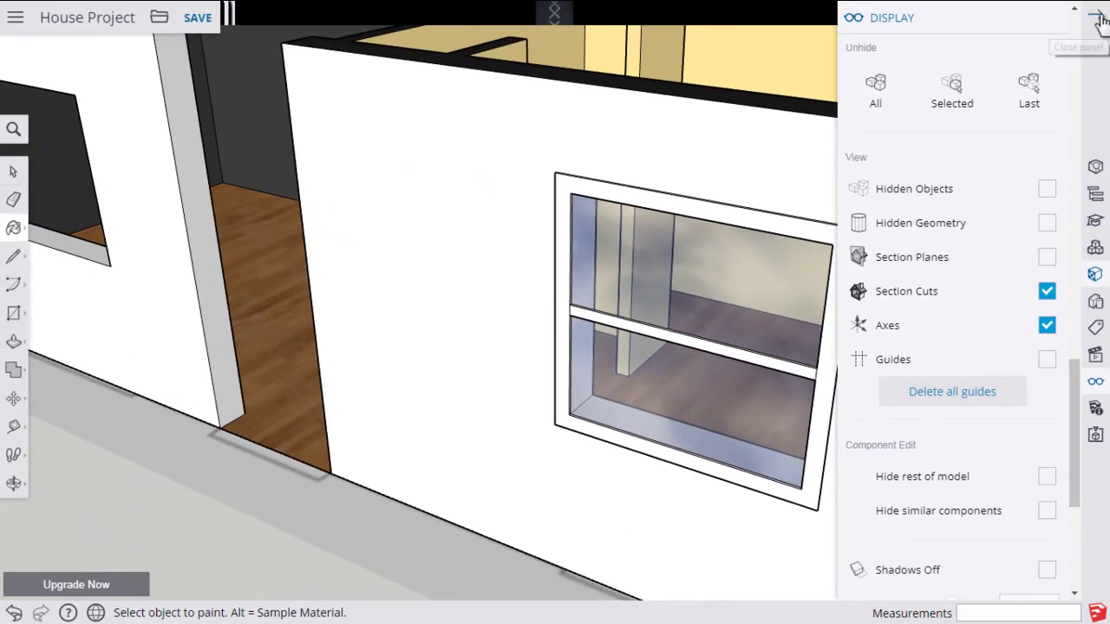
pyautogui.click(1088, 385)
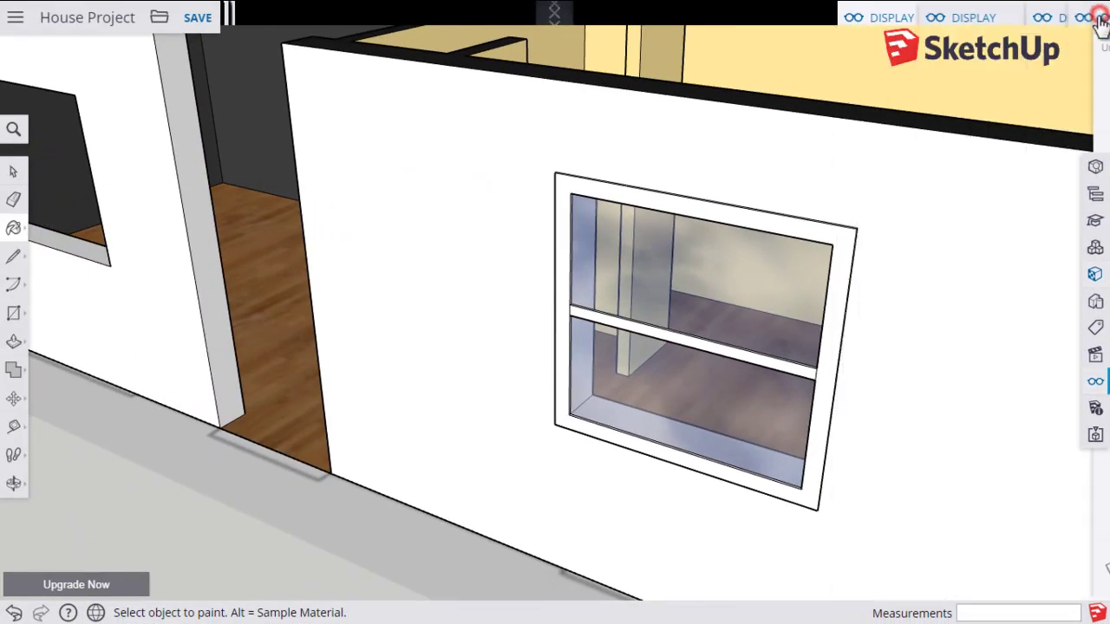
pyautogui.scroll(2, 737, 325)
pyautogui.scroll(-5, 732, 322)
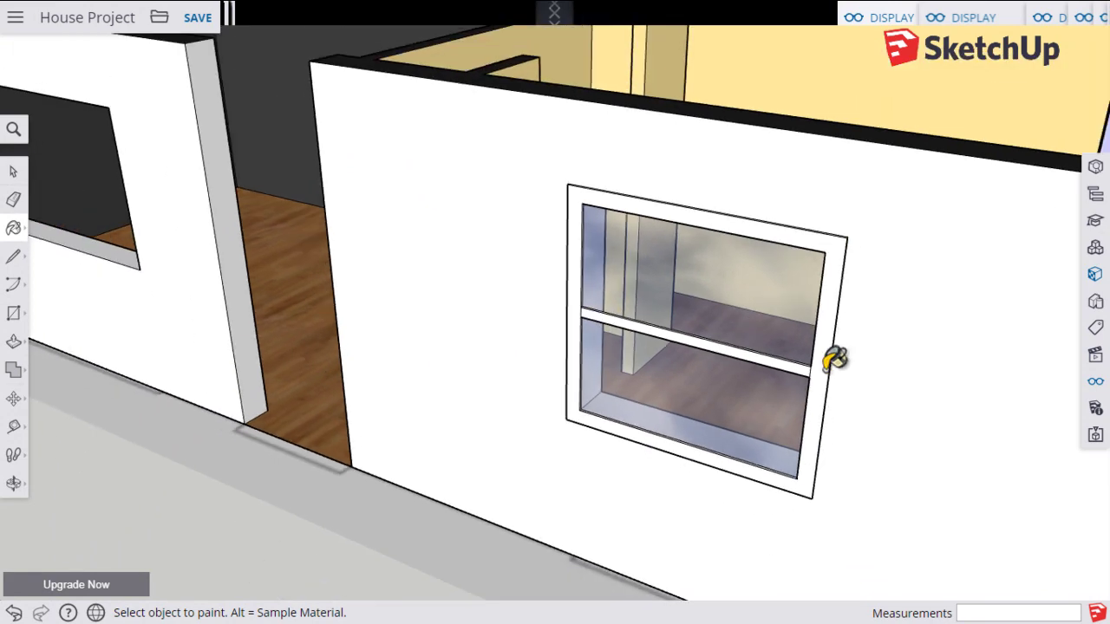
# Orbit around the house and bring up the Brick, Cladding and Siding materials.
pyautogui.moveTo(878, 341)
pyautogui.mouseDown(button='middle')
pyautogui.moveTo(862, 349)
pyautogui.moveTo(706, 303)
pyautogui.moveTo(723, 294)
pyautogui.mouseUp(button='middle')
pyautogui.scroll(-5, 818, 312)
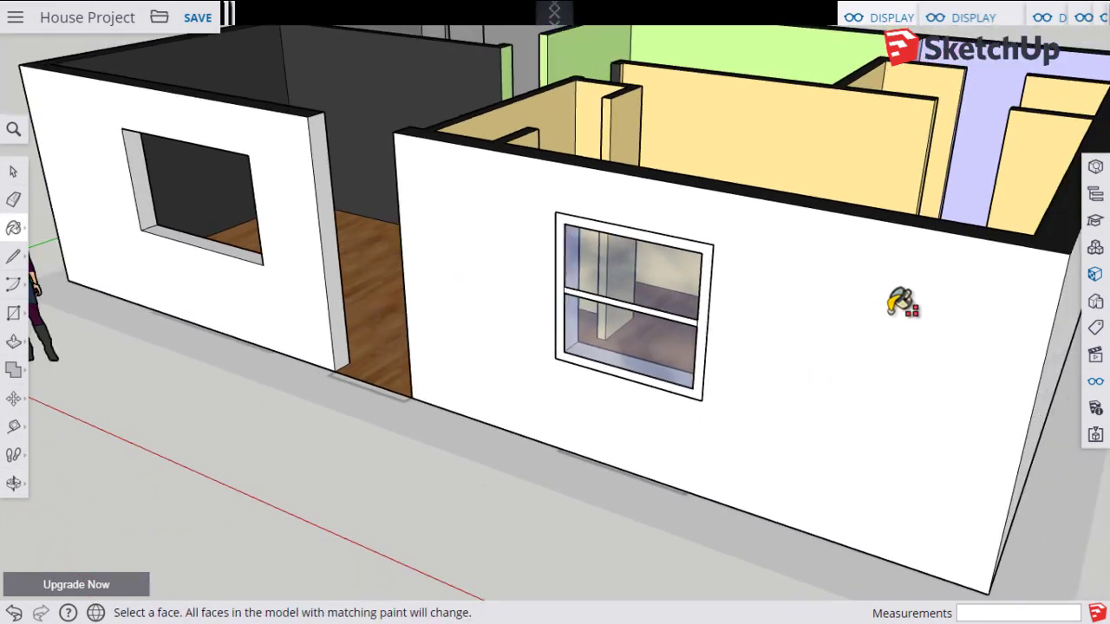
pyautogui.moveTo(896, 303)
pyautogui.mouseDown(button='middle')
pyautogui.moveTo(799, 312)
pyautogui.moveTo(806, 303)
pyautogui.mouseUp(button='middle')
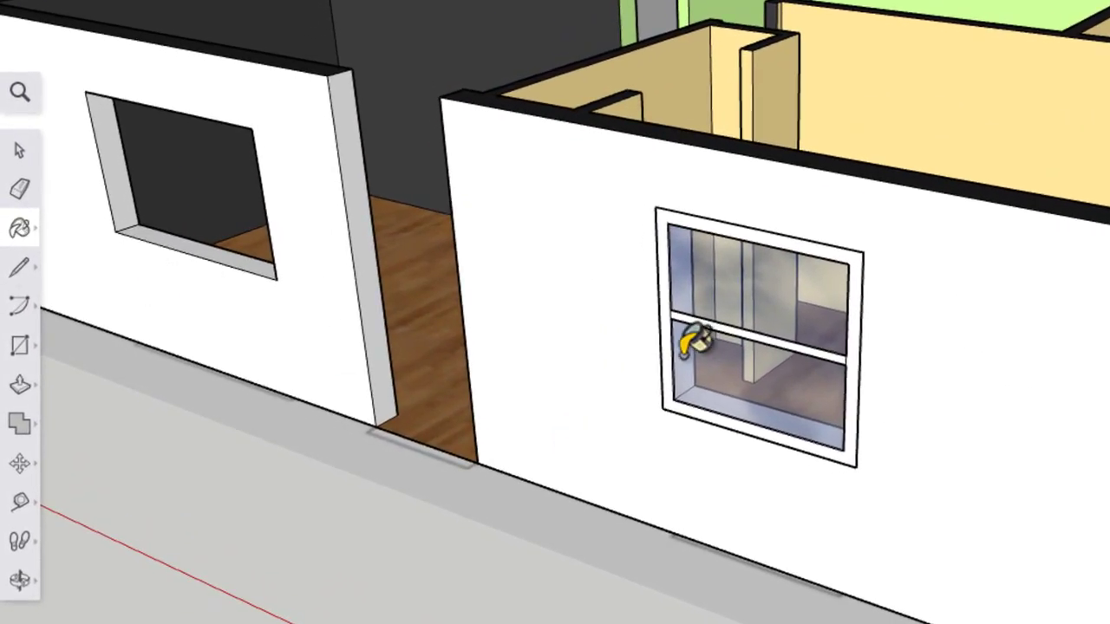
pyautogui.click(21, 232)
pyautogui.scroll(3, 932, 187)
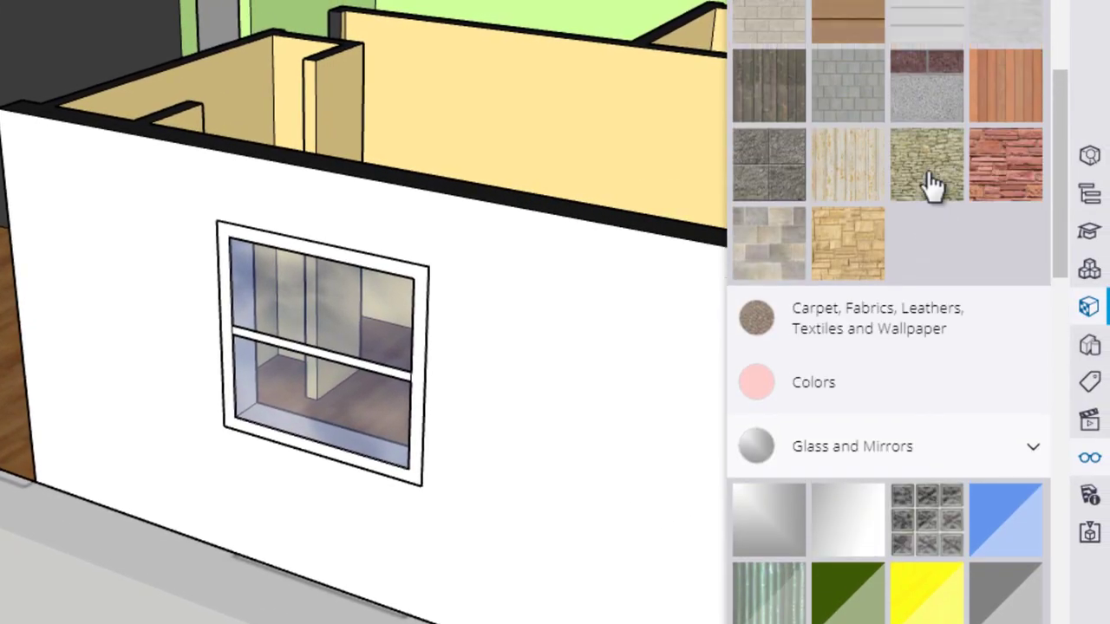
pyautogui.scroll(5, 929, 186)
pyautogui.scroll(-2, 887, 240)
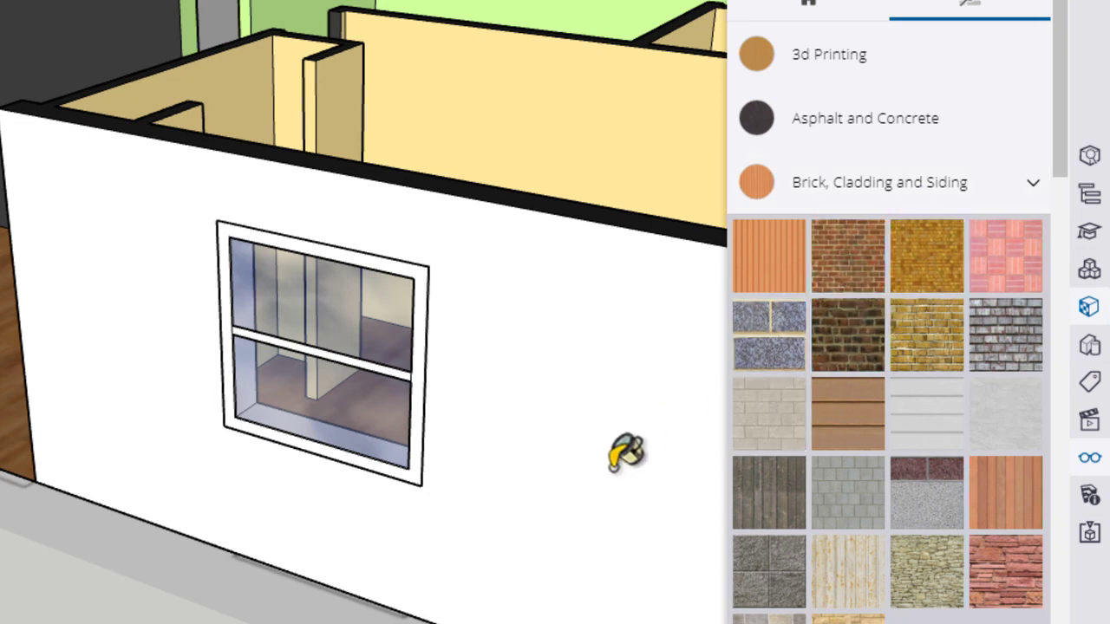
# Try red, dark and grey brick textures on the front wall.
pyautogui.click(545, 406)
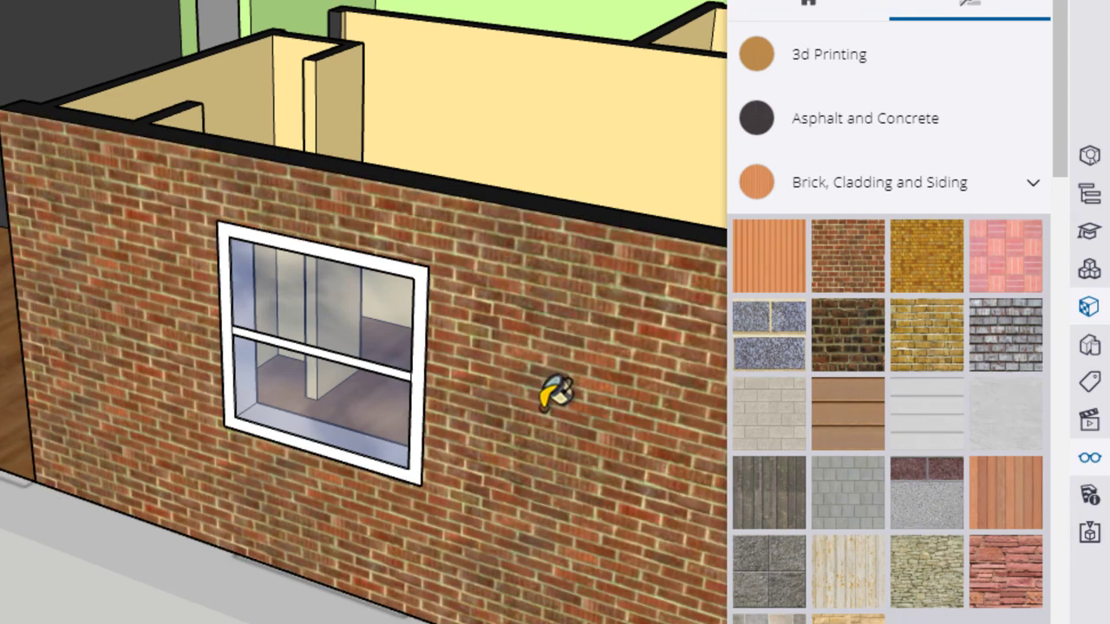
pyautogui.click(855, 334)
pyautogui.click(579, 425)
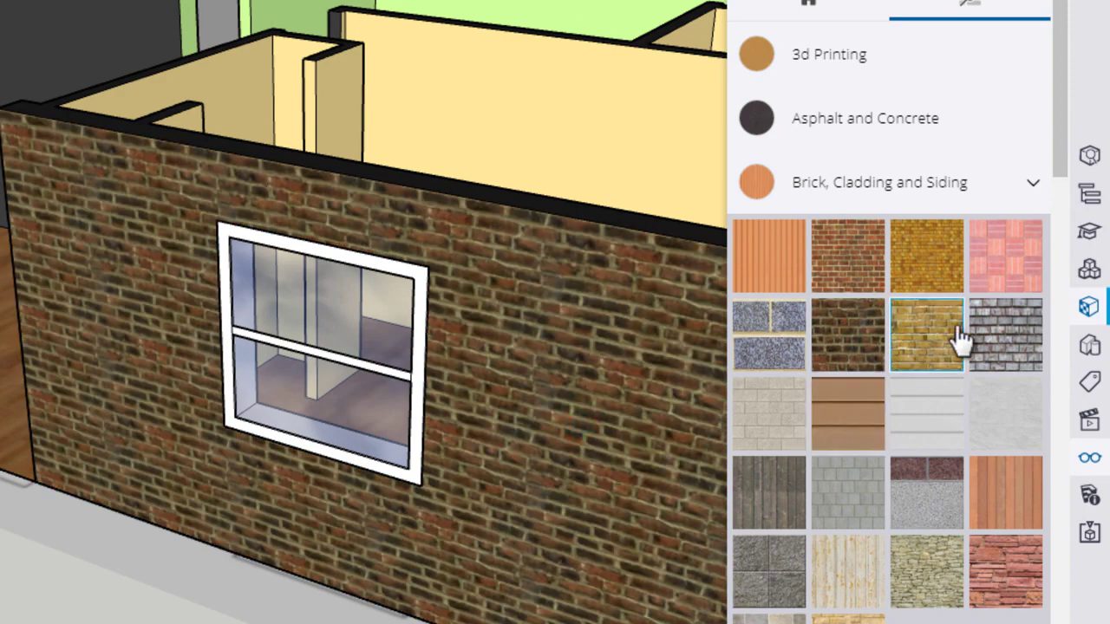
pyautogui.click(989, 321)
pyautogui.click(665, 449)
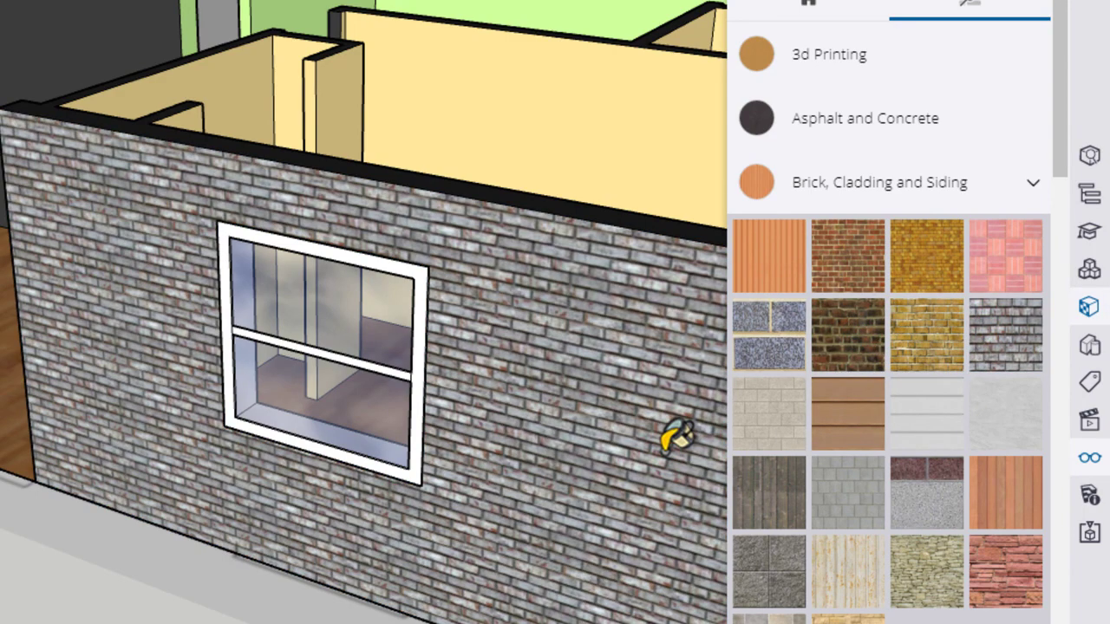
# After a light siding trial, paint the front and right side walls with Cladding Siding Tan.
pyautogui.click(912, 404)
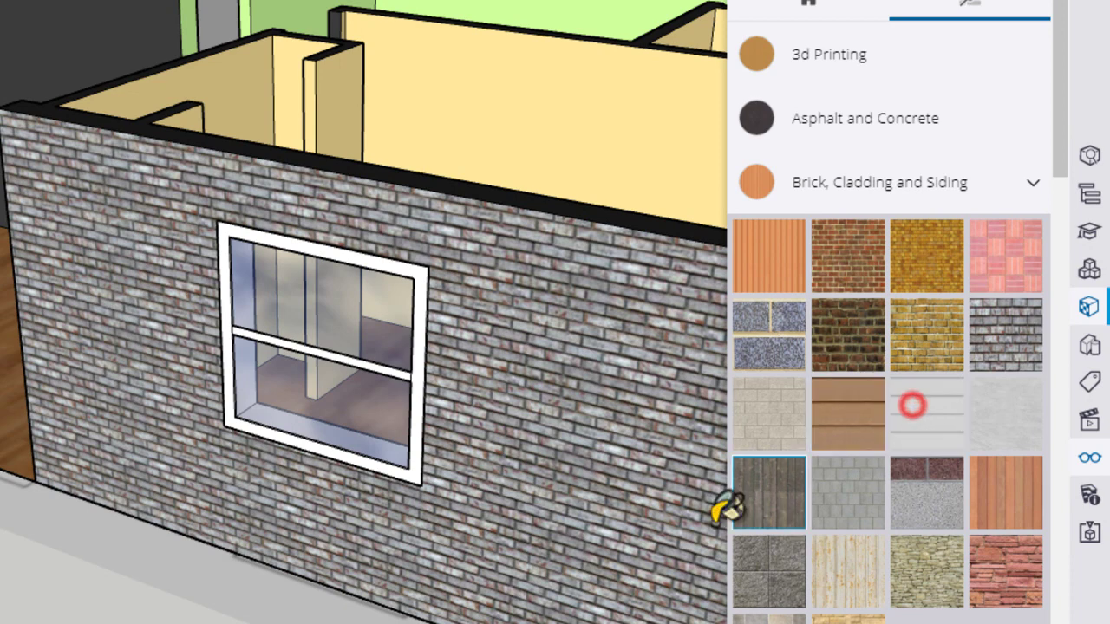
pyautogui.click(598, 408)
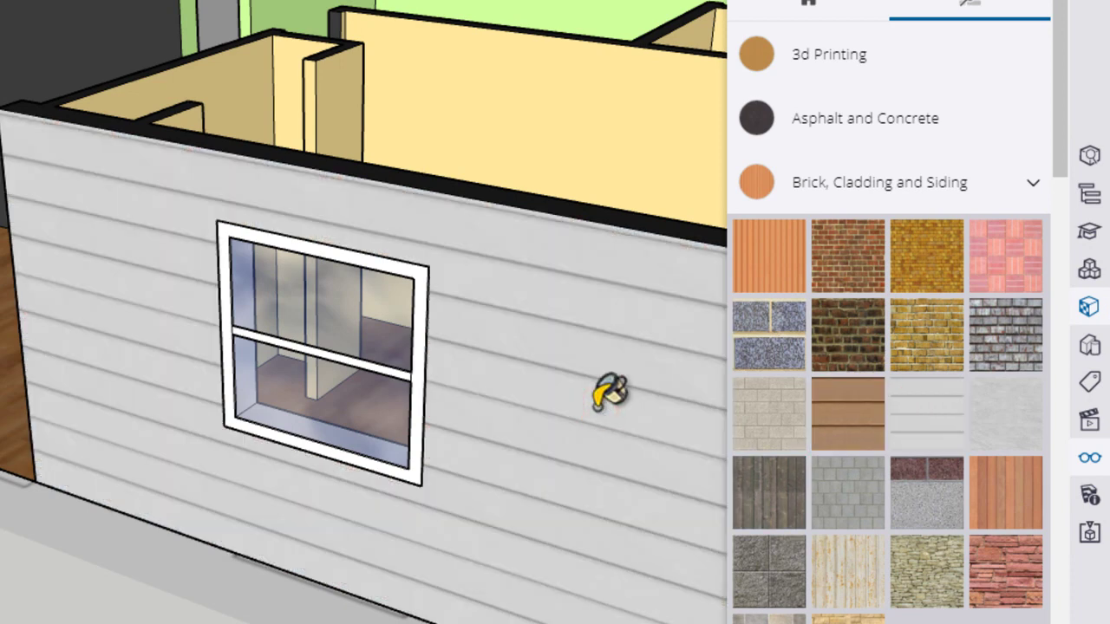
pyautogui.click(822, 416)
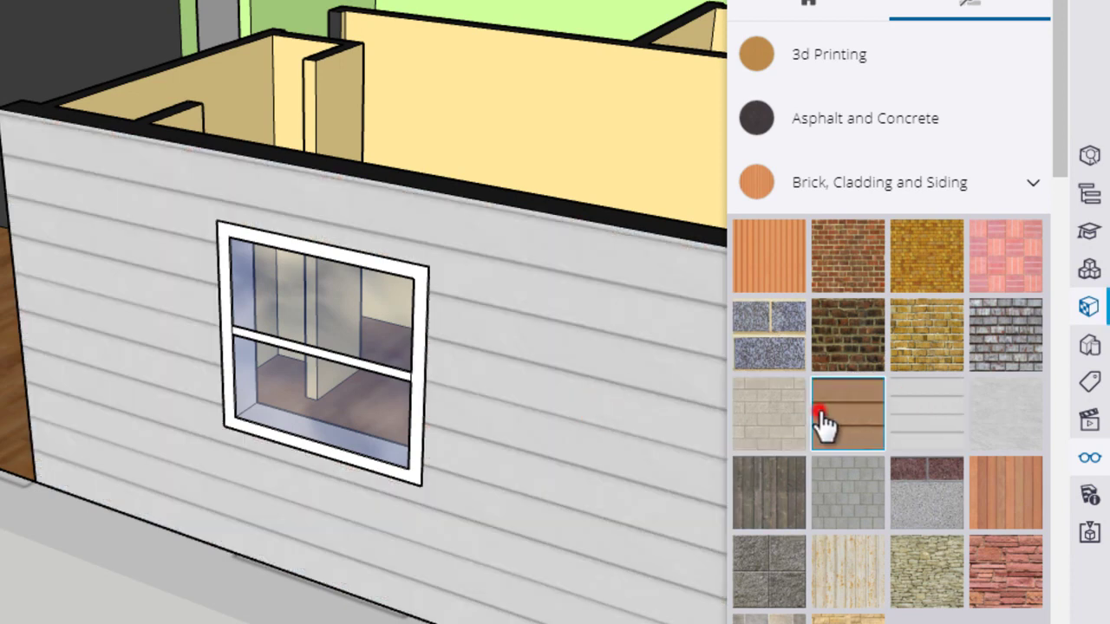
pyautogui.click(590, 466)
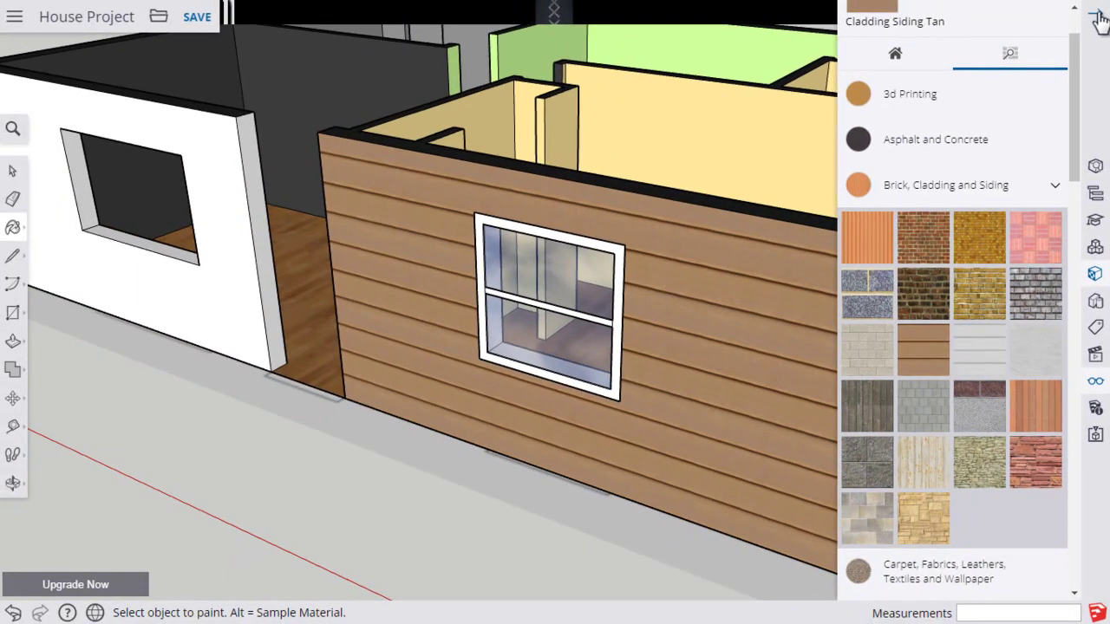
pyautogui.click(1098, 17)
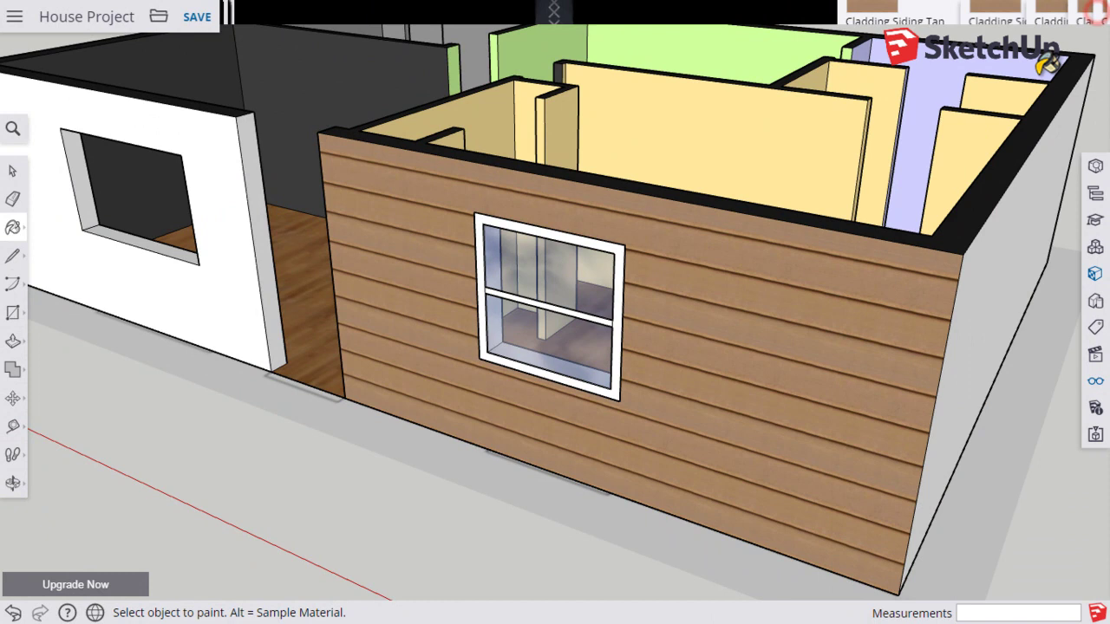
pyautogui.click(965, 317)
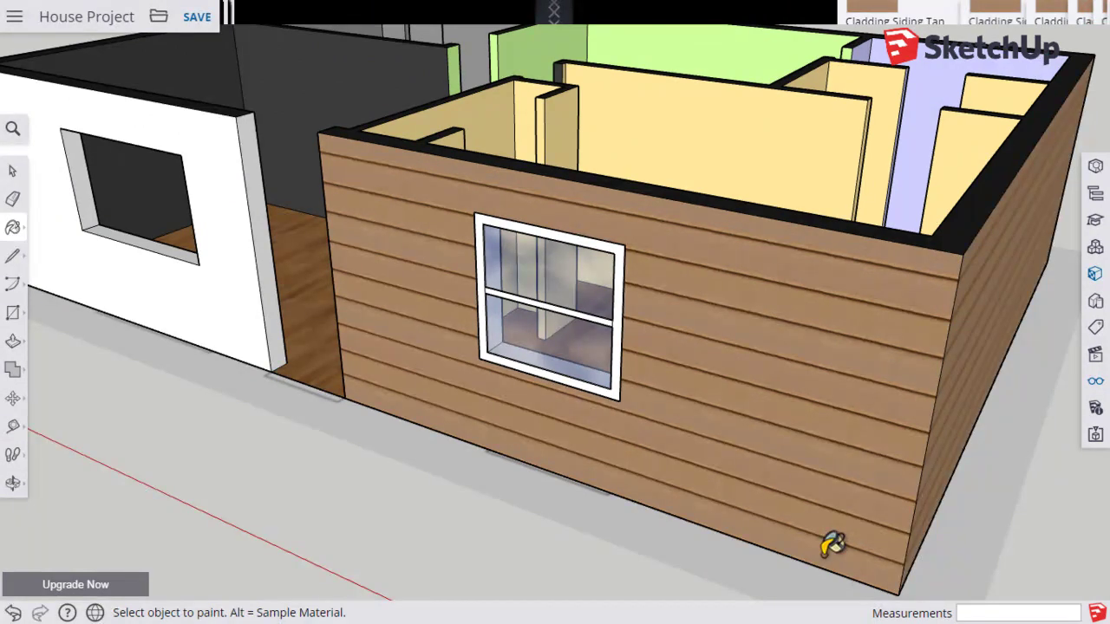
pyautogui.scroll(-1, 624, 369)
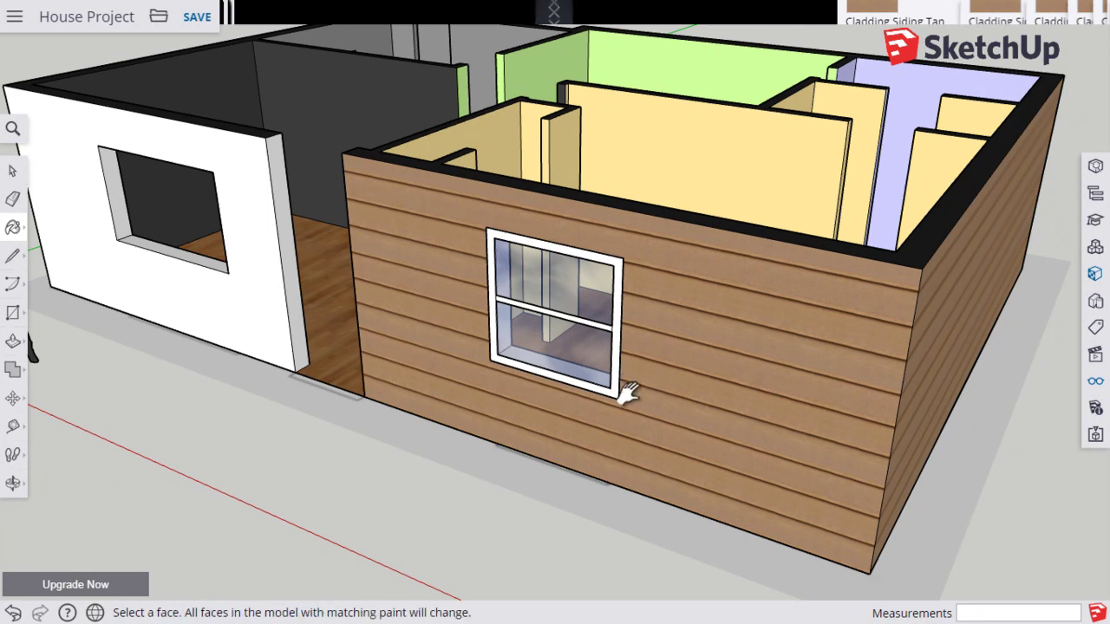
pyautogui.moveTo(632, 390); pyautogui.dragTo(577, 425, button='middle')
pyautogui.scroll(2, 649, 364)
pyautogui.scroll(2, 649, 362)
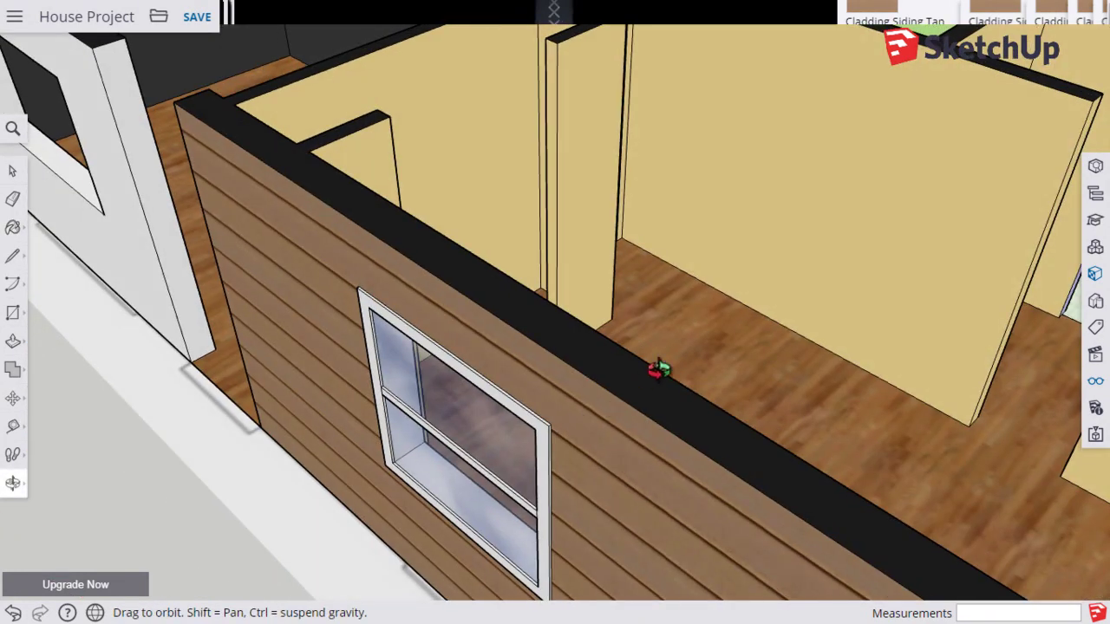
pyautogui.moveTo(659, 370); pyautogui.dragTo(718, 323, button='middle')
pyautogui.moveTo(758, 280); pyautogui.dragTo(503, 303, button='middle')
pyautogui.scroll(4, 685, 334)
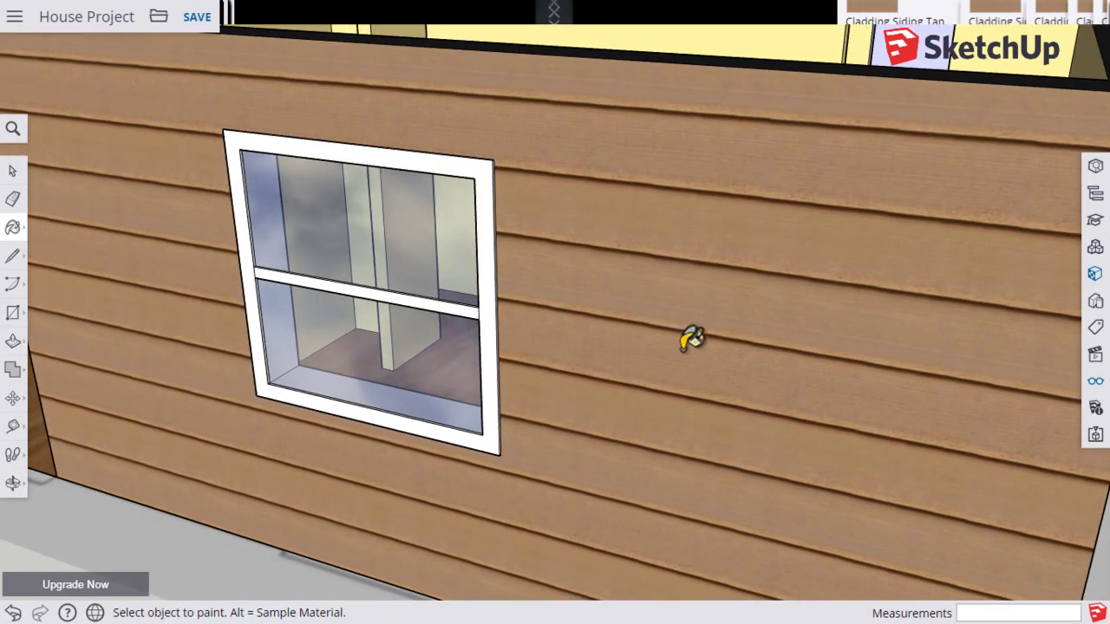
pyautogui.scroll(1, 691, 338)
pyautogui.scroll(-5, 691, 337)
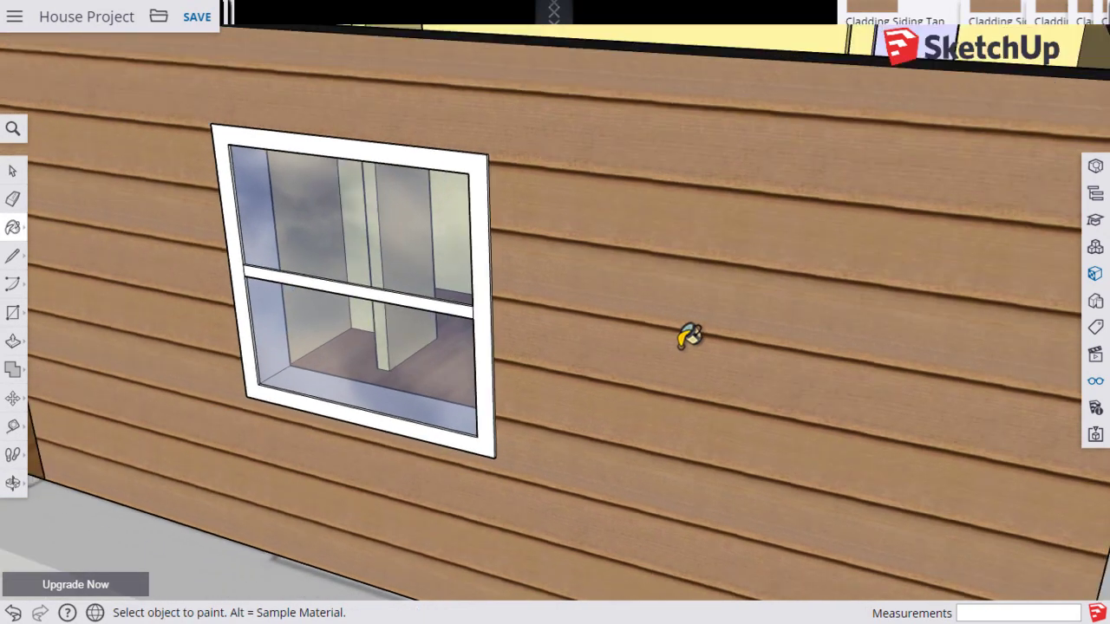
pyautogui.scroll(-2, 690, 337)
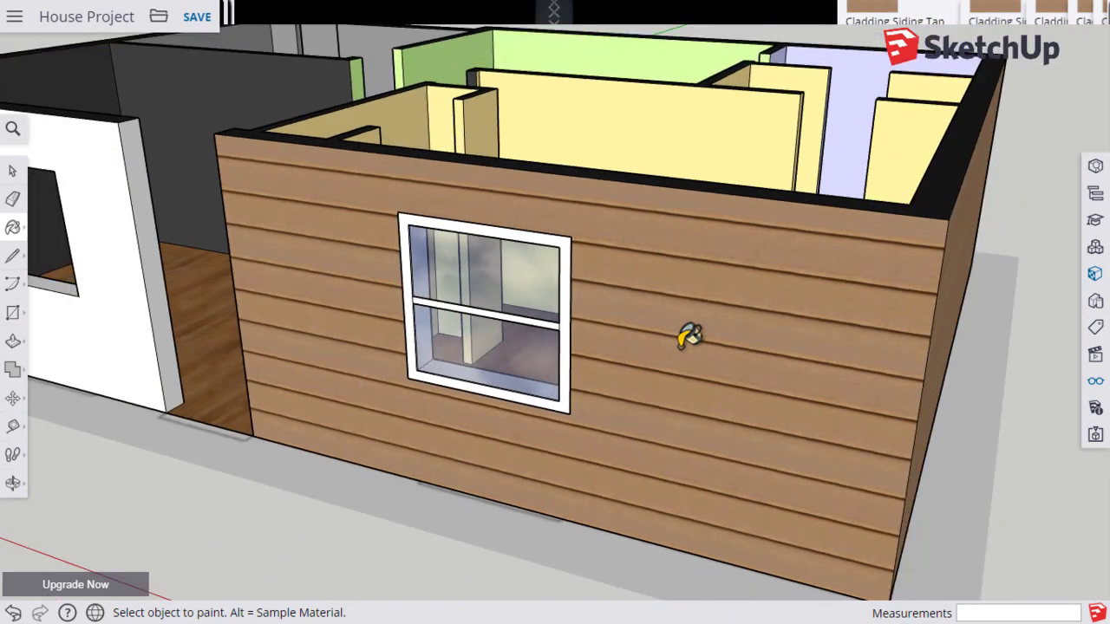